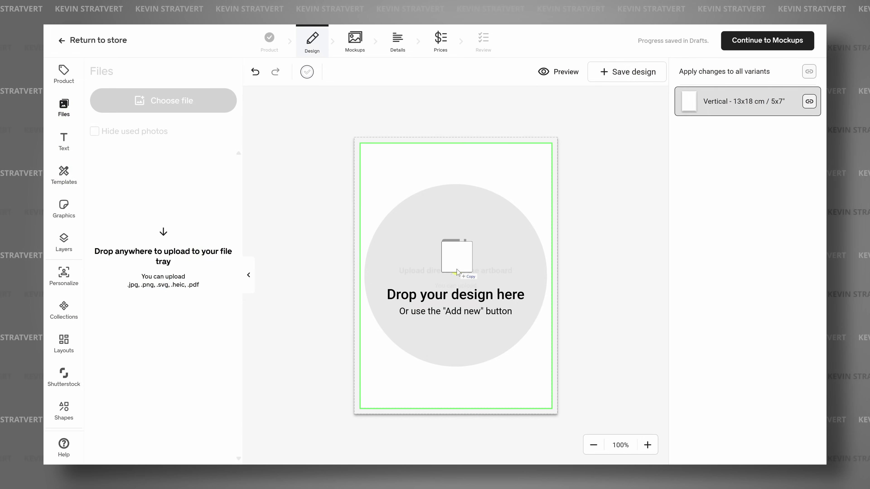
Place the cookie recipe design on the poster and add the desk-with-plant room mockup
left_click_drag(457, 271, 458, 273)
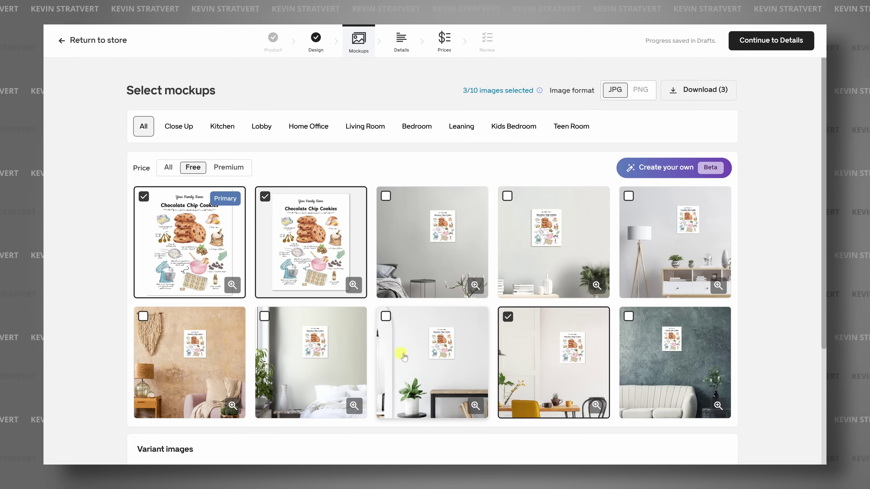
left_click(386, 315)
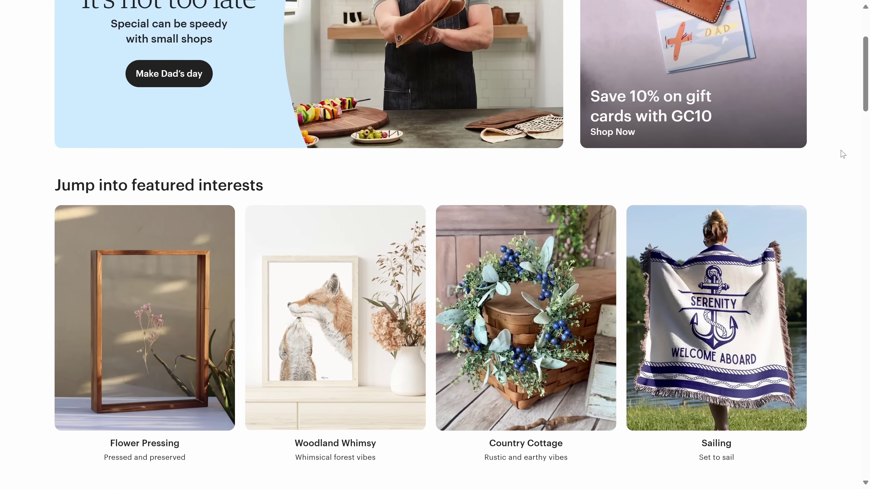
scroll(843, 155, "down", 2)
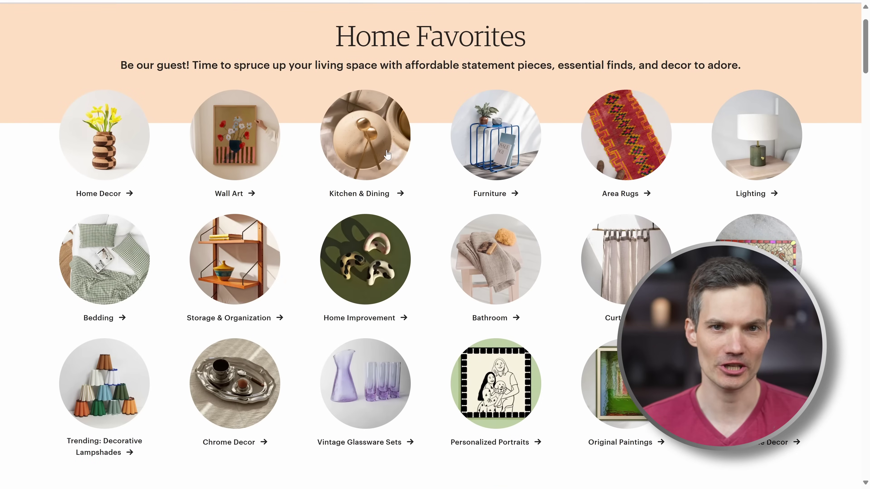
Browse Etsy's Home Favorites section and look through the Kitchen & Dining results
left_click(388, 155)
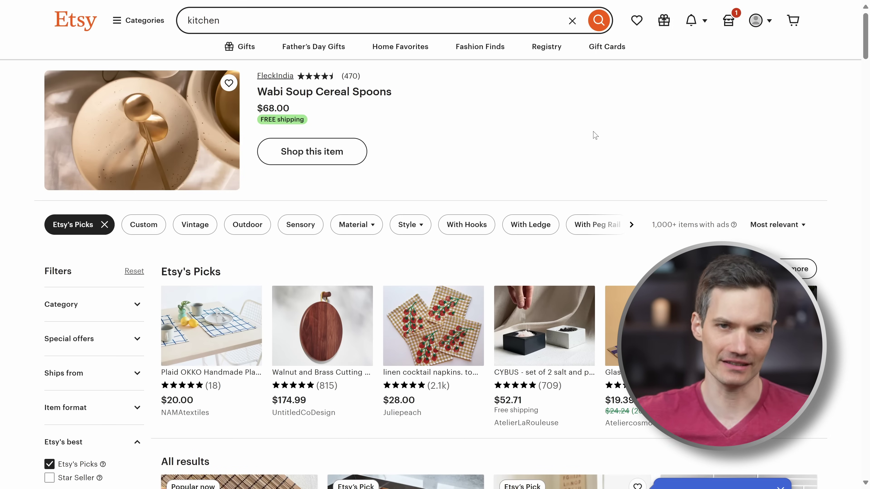
scroll(612, 137, "down", 2)
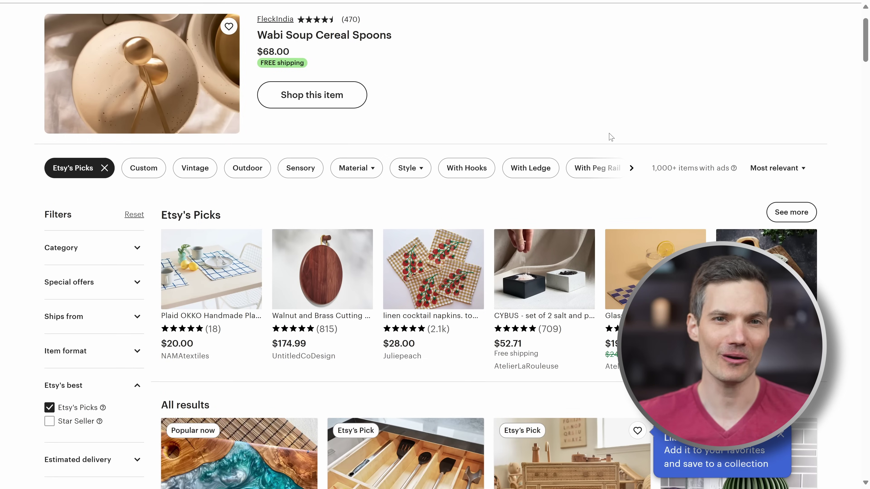
scroll(611, 137, "up", 2)
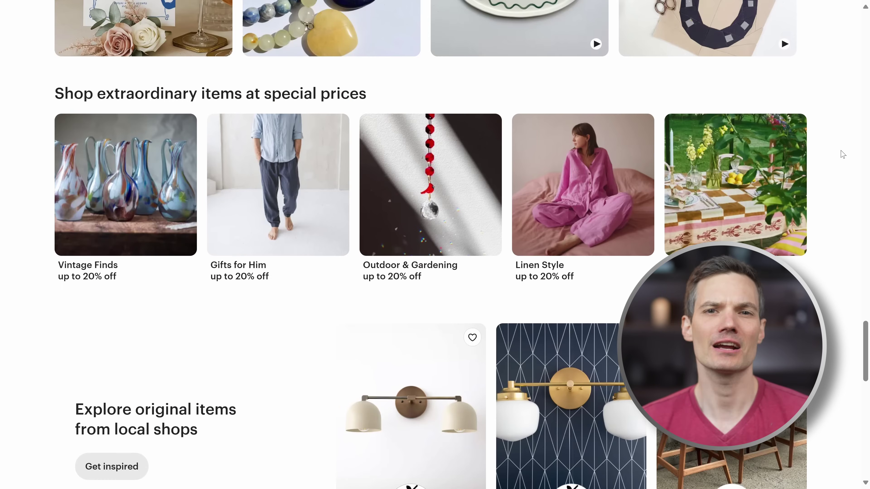
scroll(846, 174, "down", 20)
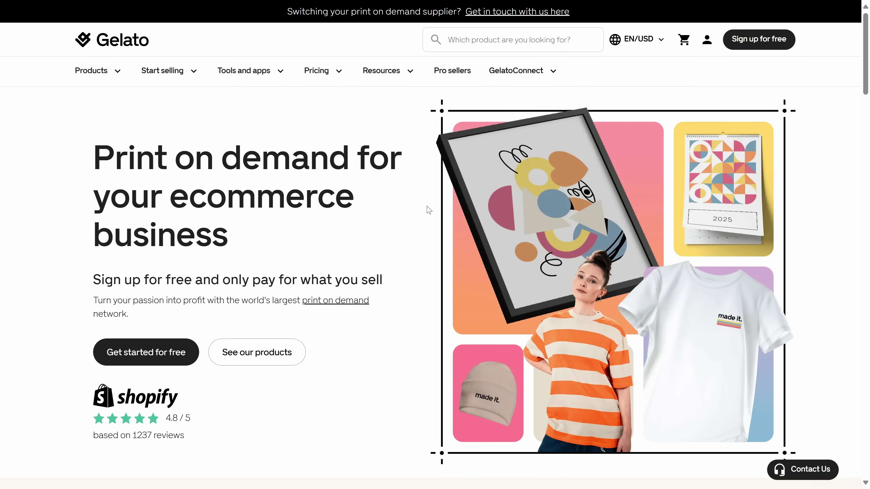
Place the cookie design on the blank poster, view four greeting card photos, then reach the tools overview
scroll(429, 210, "down", 10)
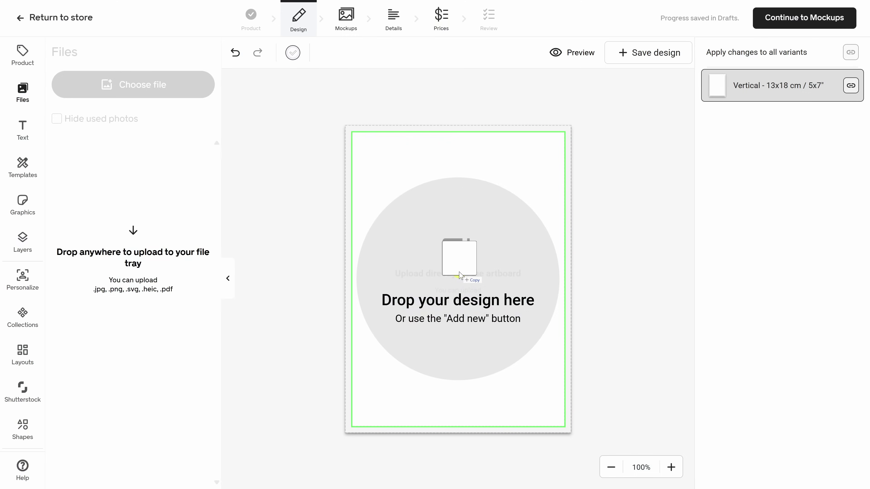
left_click_drag(459, 275, 459, 272)
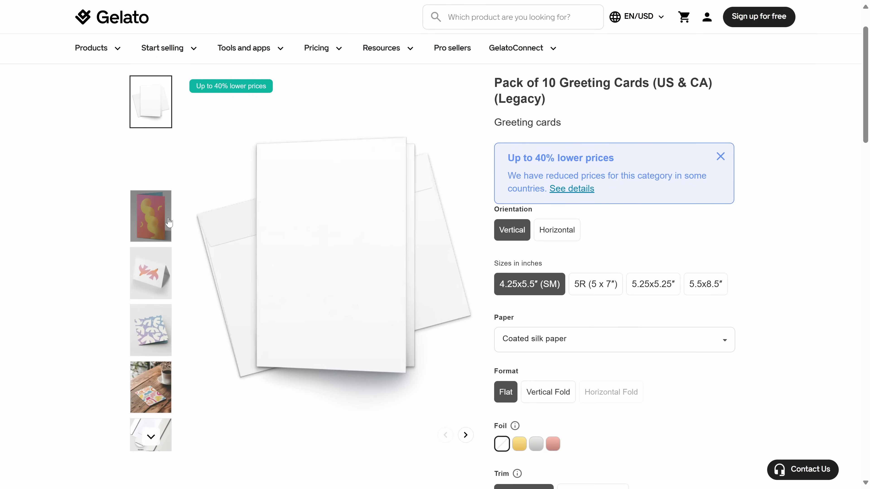
left_click(151, 216)
left_click(157, 278)
left_click(153, 327)
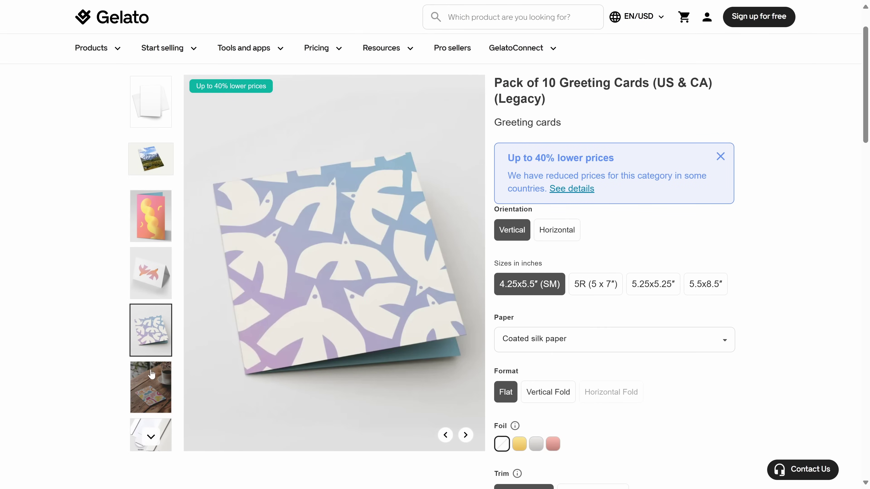
left_click(151, 410)
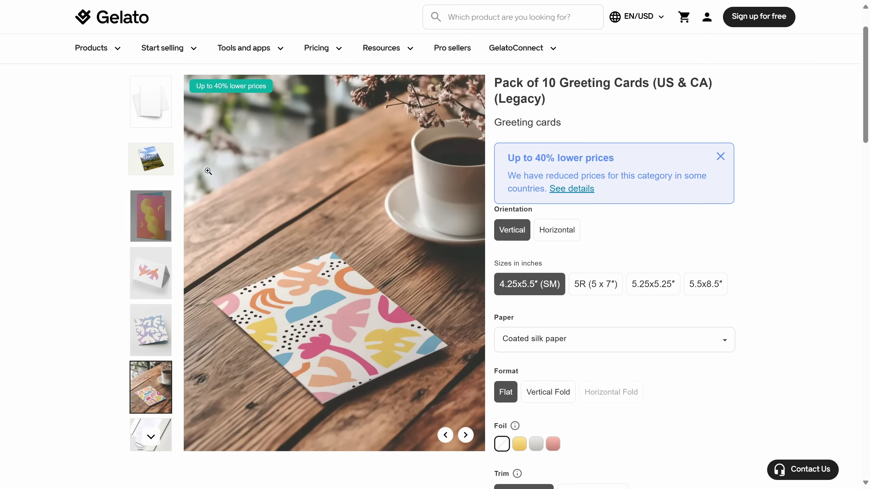
left_click(257, 50)
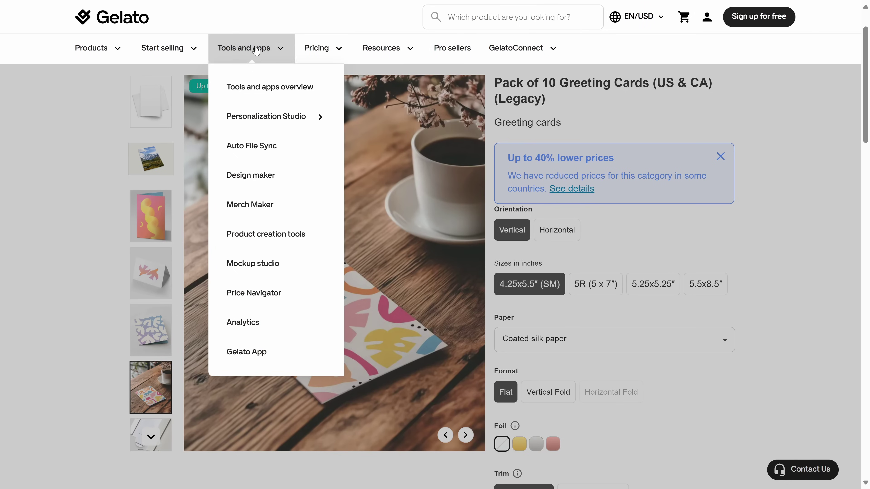
left_click(254, 88)
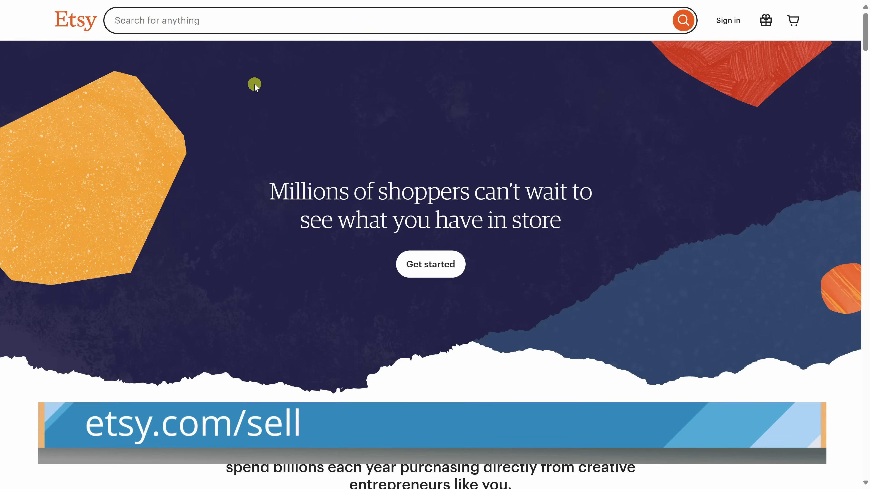
Get started selling on Etsy and sign in with the linked Google account
left_click(433, 271)
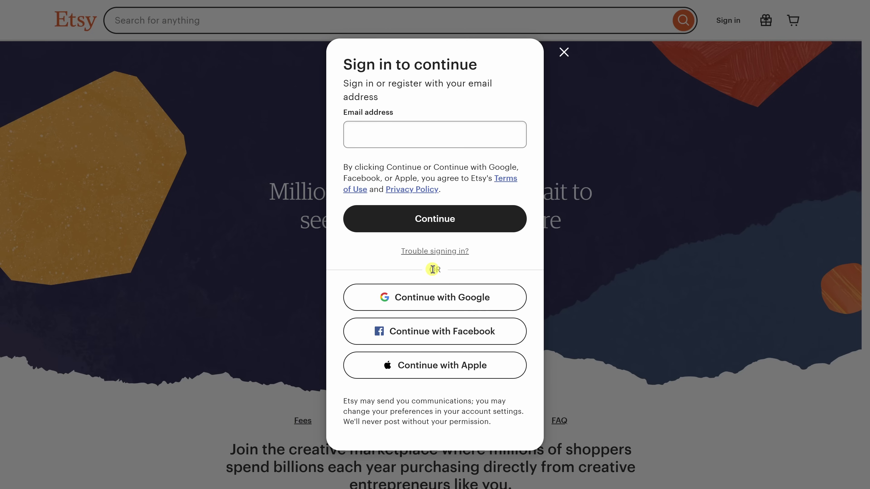
left_click(438, 308)
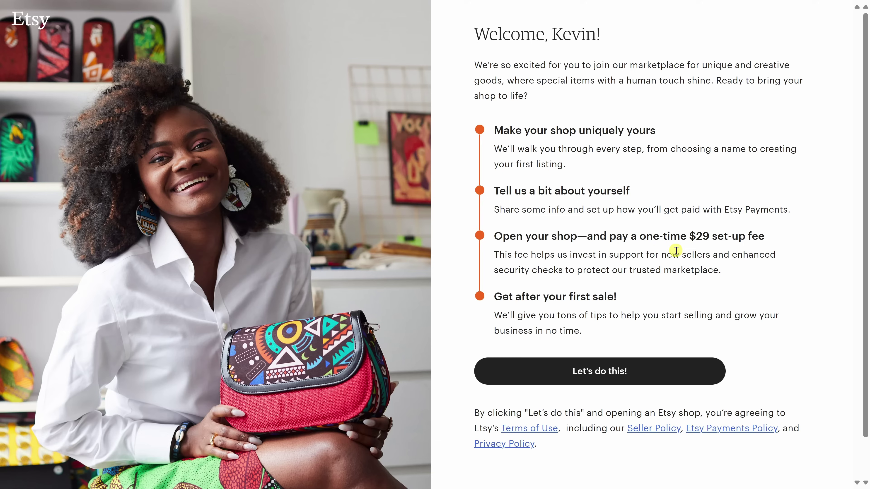
Answer onboarding as expanding an existing online business, skip the help question, and begin the shop
left_click(559, 379)
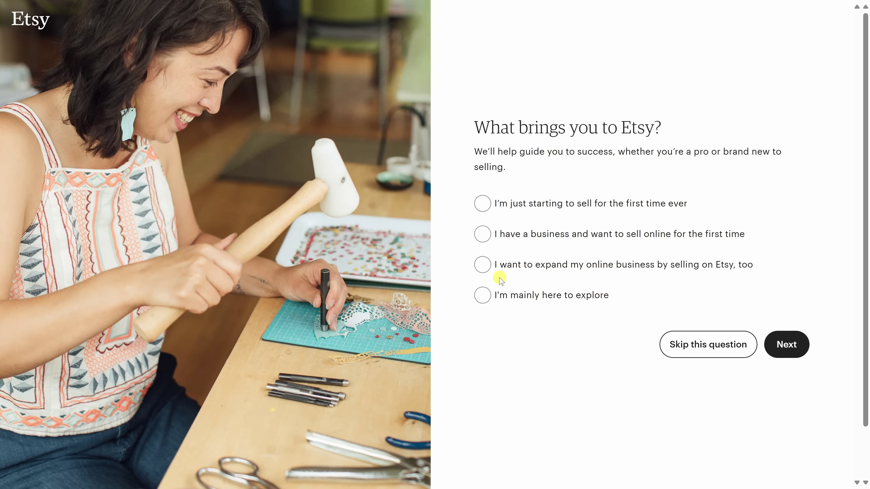
left_click(489, 267)
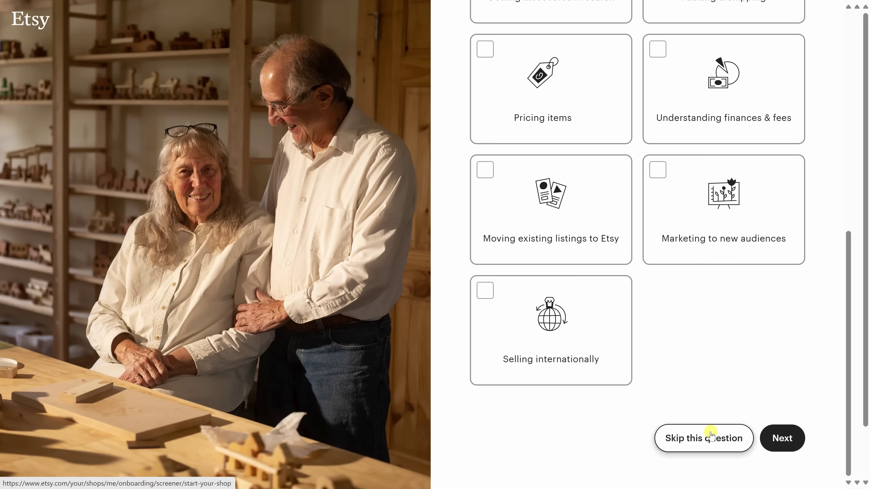
left_click(711, 445)
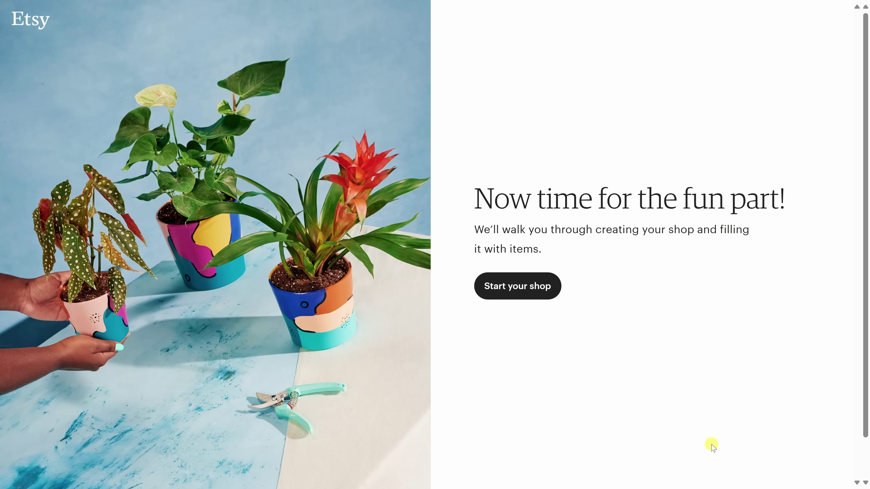
left_click(531, 296)
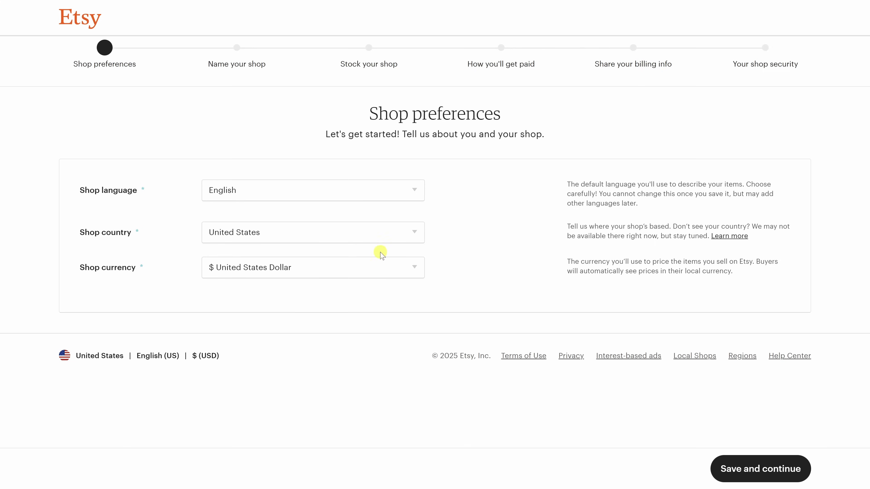
Keep English, United States and US Dollar preferences, then enter the cookie-company shop name
left_click(751, 467)
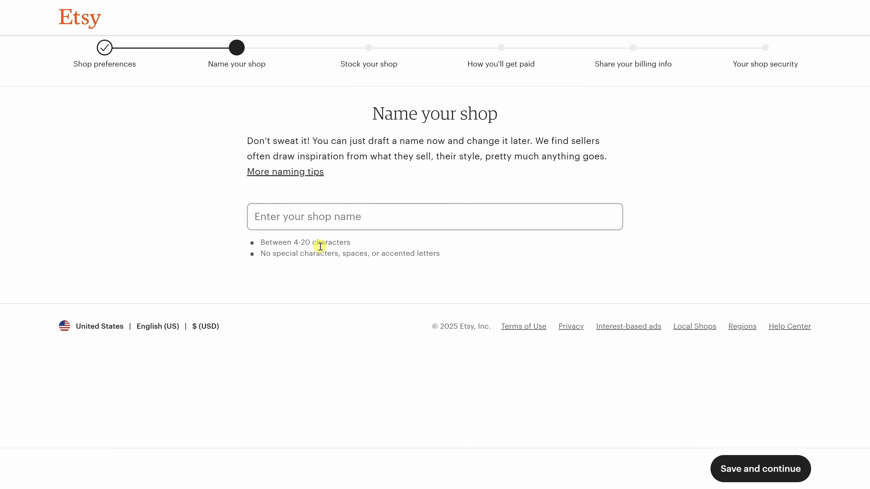
left_click(316, 216)
type("KevinCookieCompany")
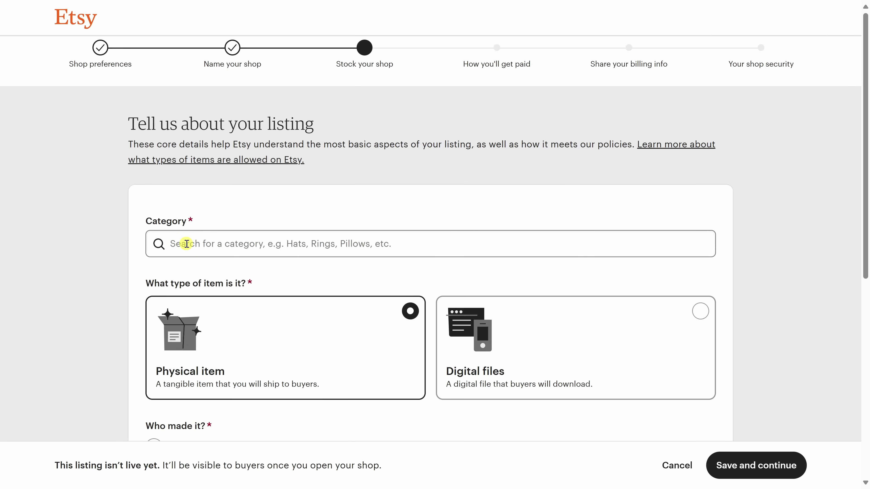
Search 'poster' and set the listing category to Wall Decor
left_click(186, 244)
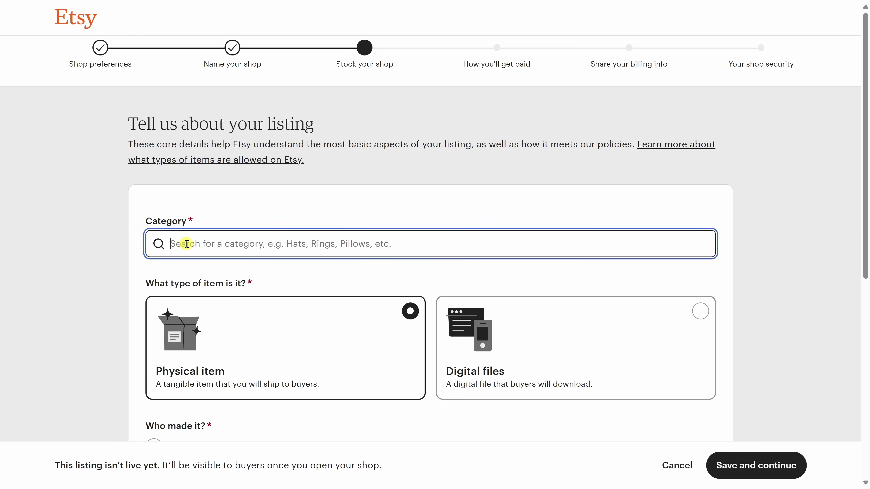
type("poster")
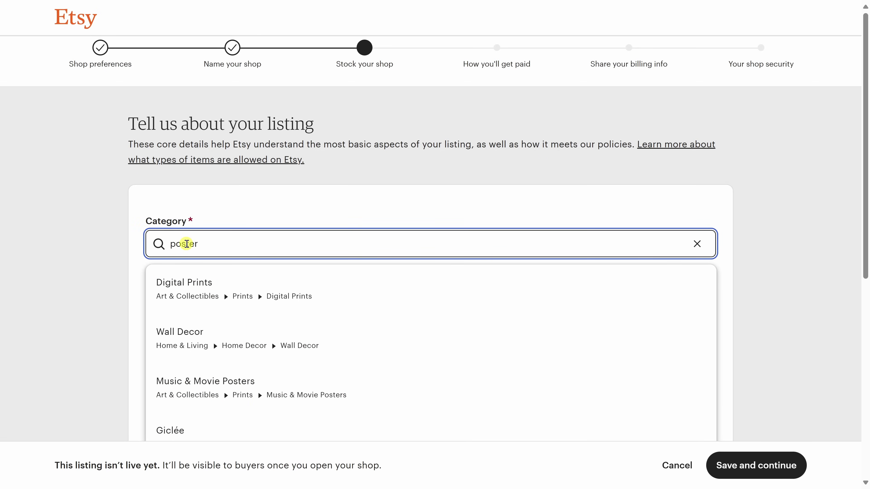
scroll(219, 205, "down", 3)
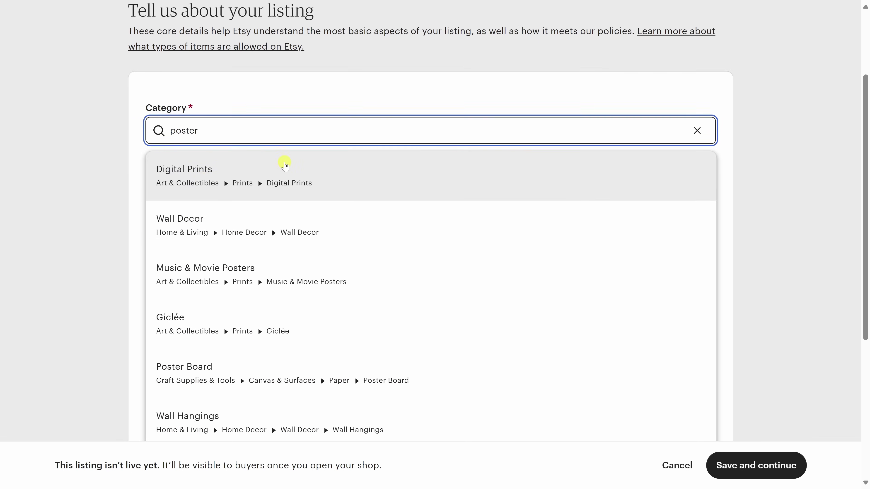
scroll(285, 164, "down", 2)
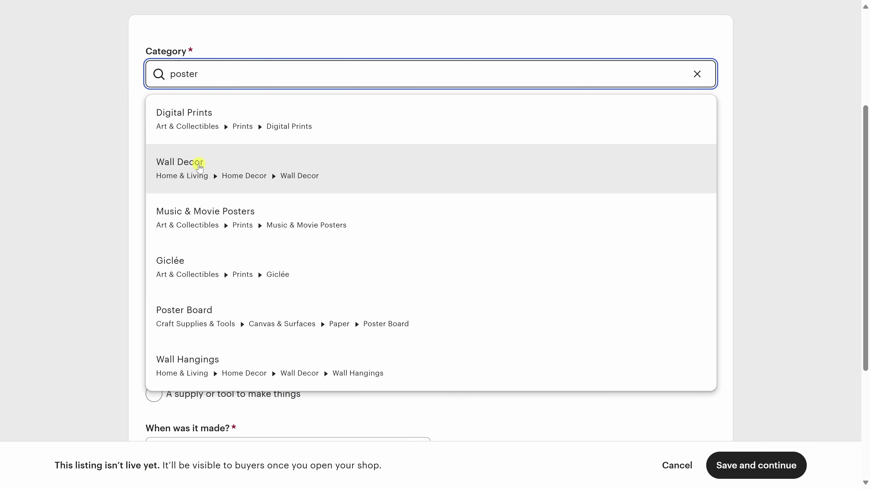
left_click(201, 168)
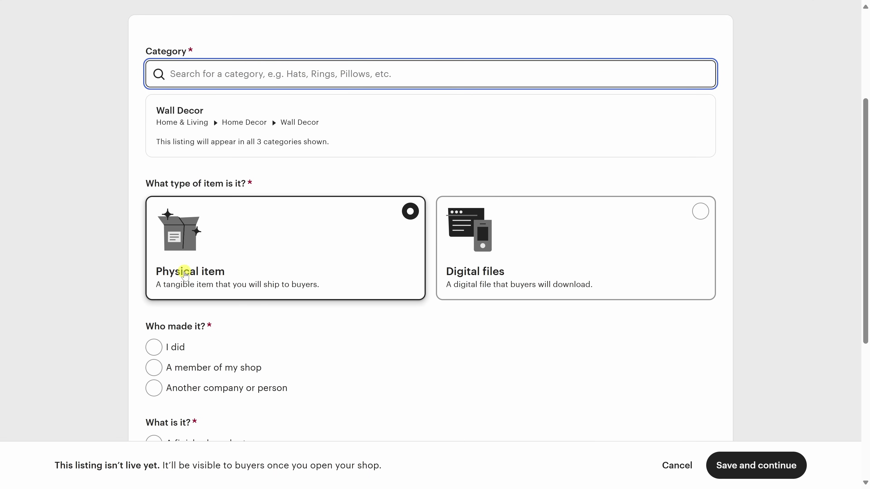
left_click(279, 255)
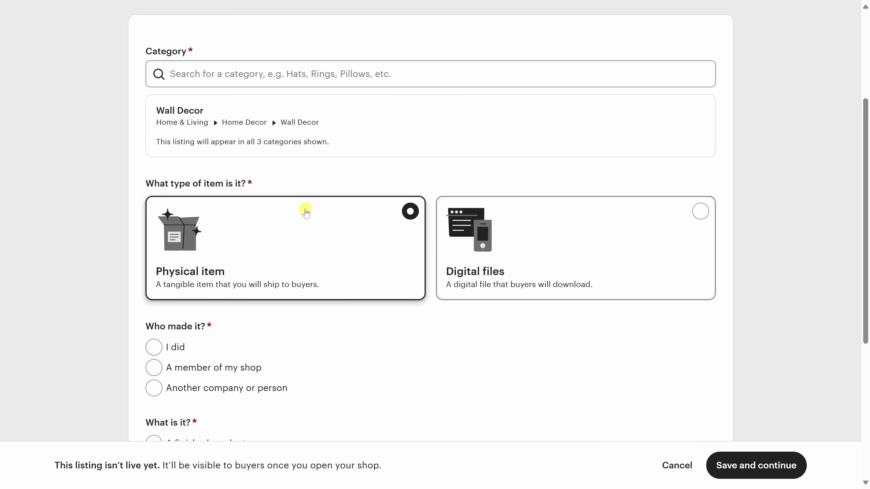
scroll(306, 213, "down", 5)
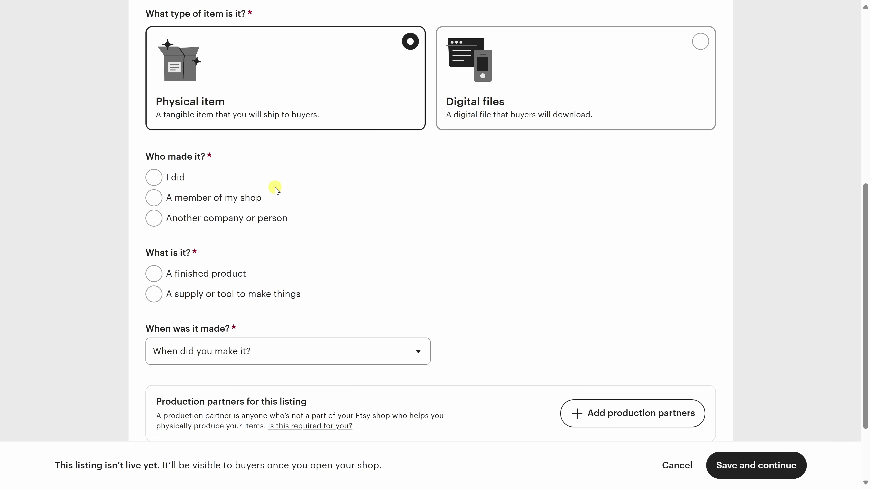
Mark the item as a finished product made by another company, Made To Order
left_click(155, 219)
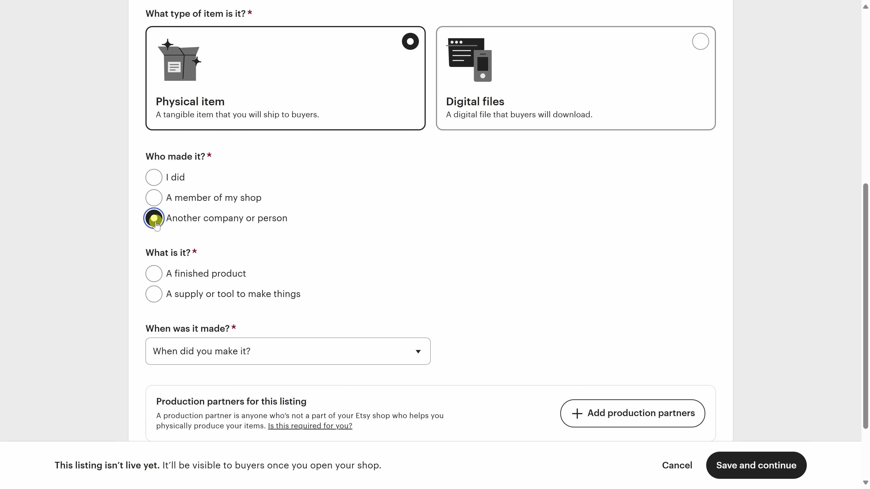
left_click(155, 275)
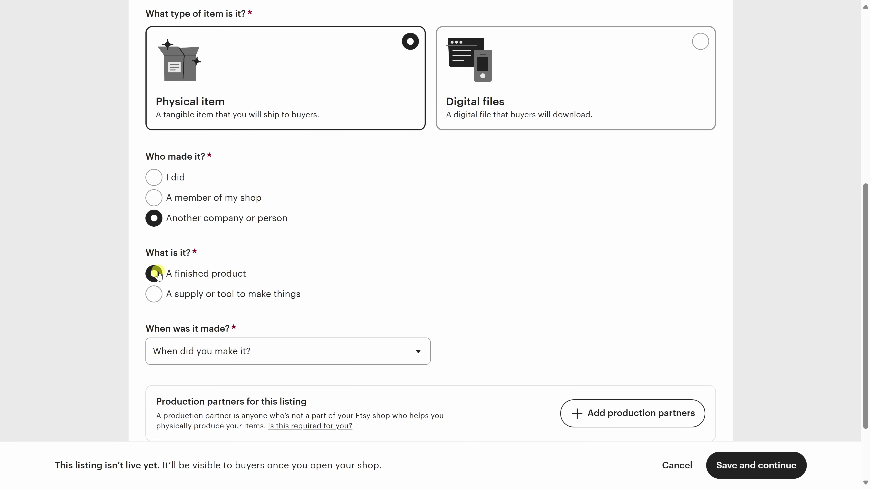
left_click(267, 353)
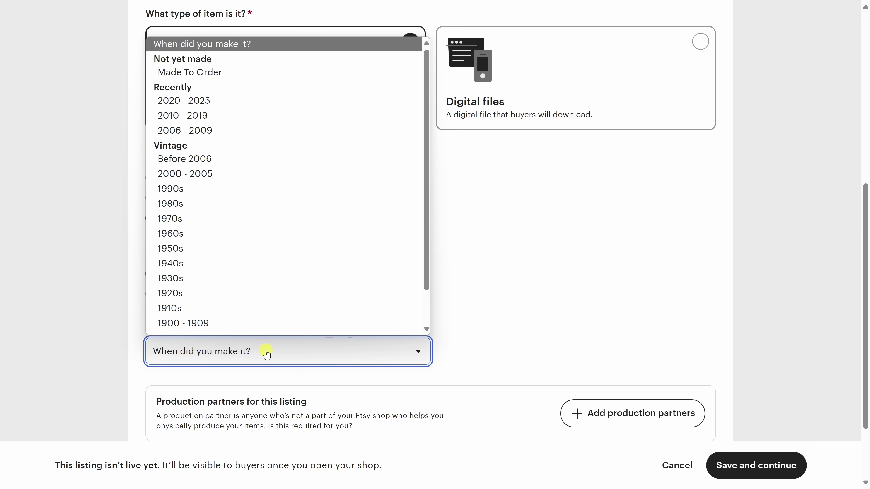
scroll(240, 255, "down", 2)
scroll(251, 210, "up", 2)
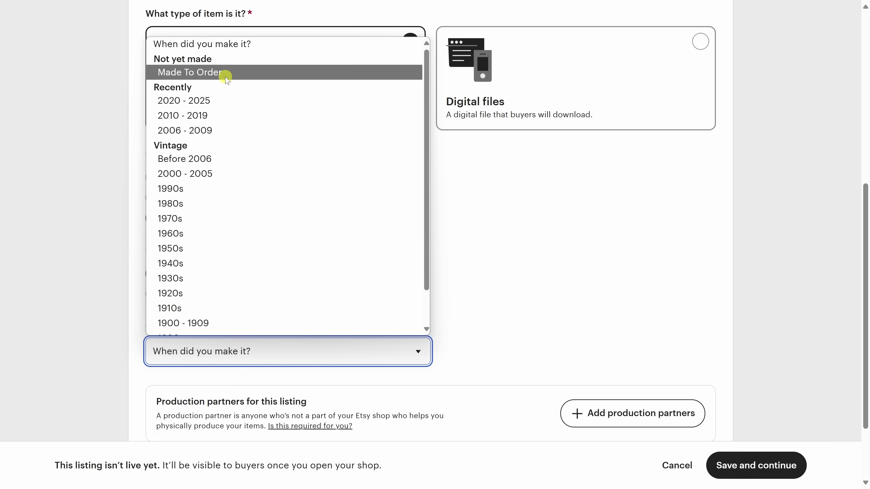
left_click(193, 80)
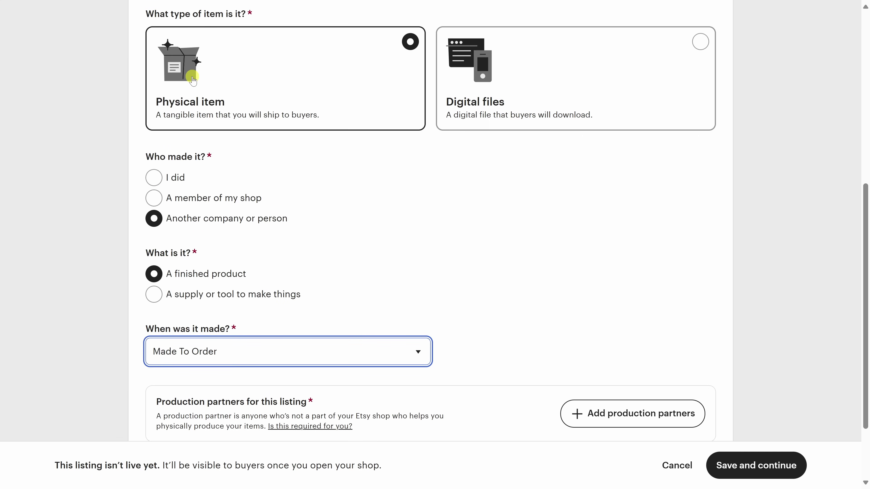
scroll(346, 244, "down", 2)
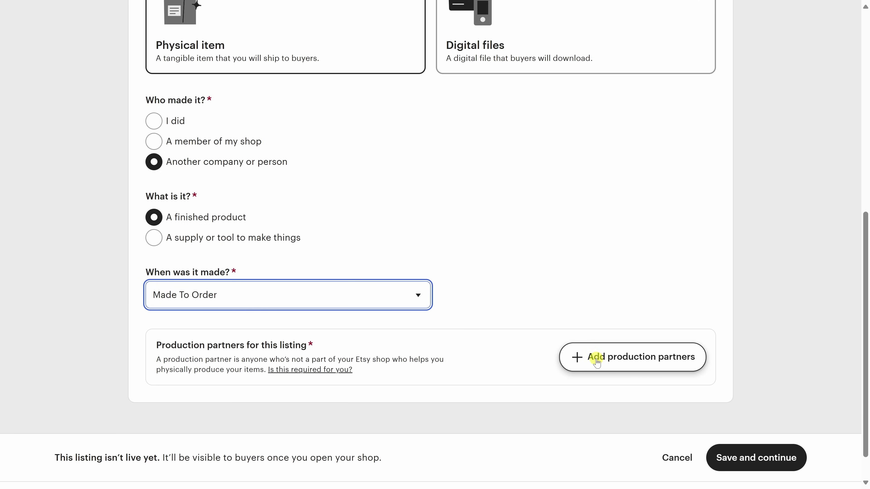
Add production partner 'Gelato' with a pasted description and location Oslo, Norway
left_click(639, 363)
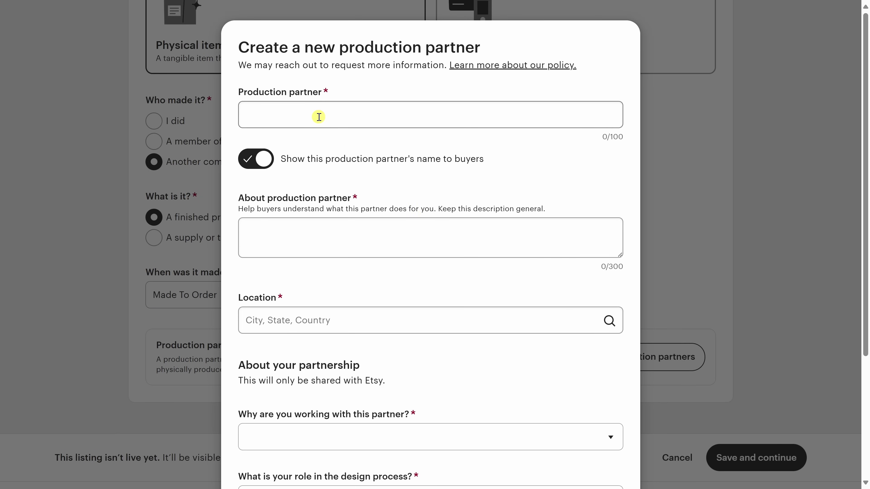
left_click(318, 117)
type("Gelato")
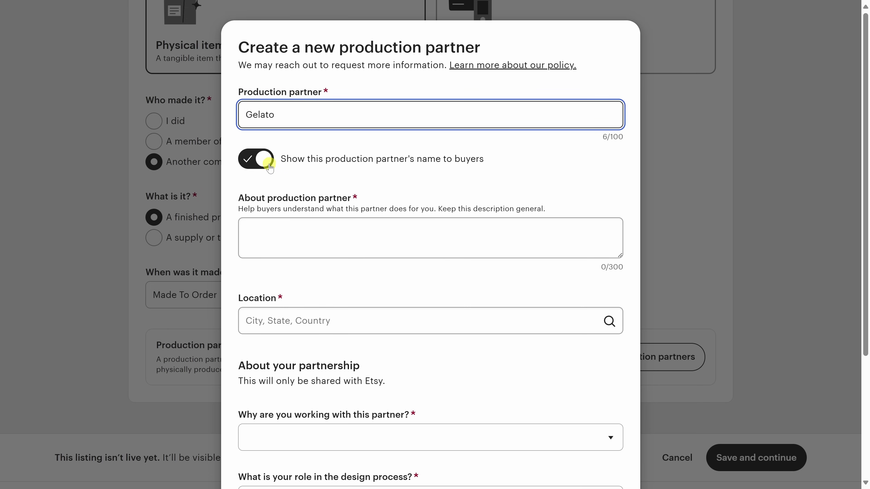
left_click(284, 227)
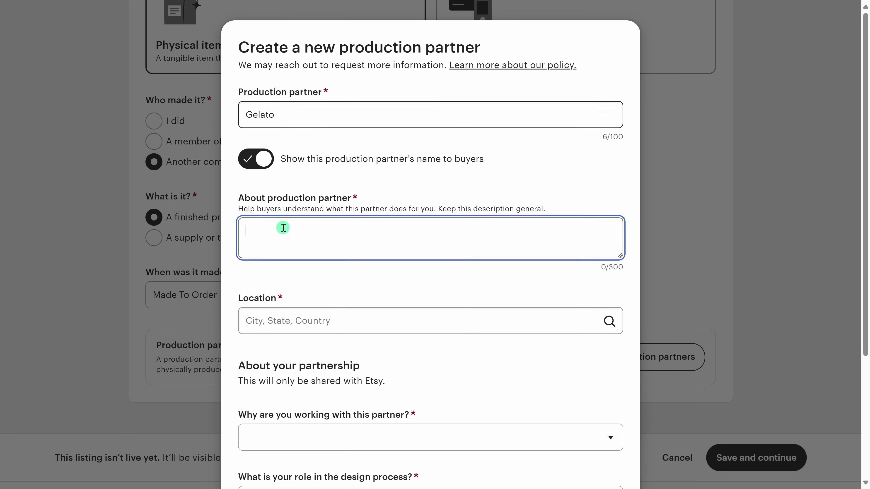
type("Gelato prints and ships my products on demand.")
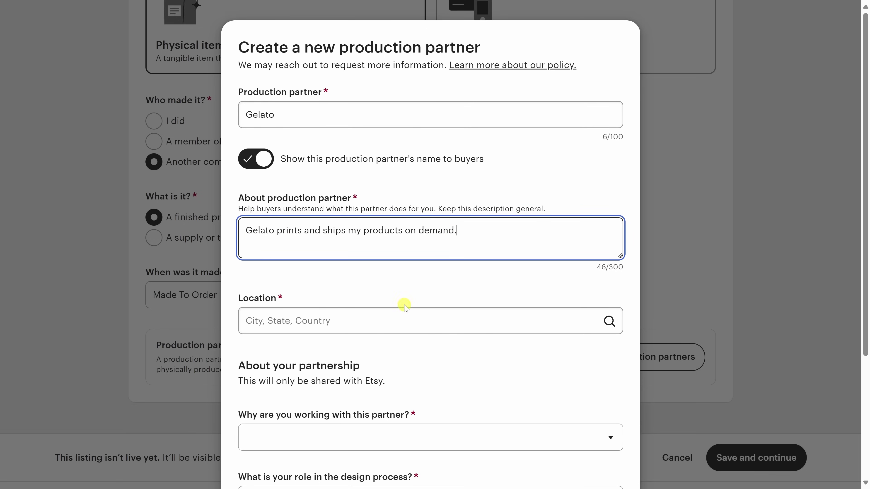
left_click(376, 316)
type("Oslo, Norway")
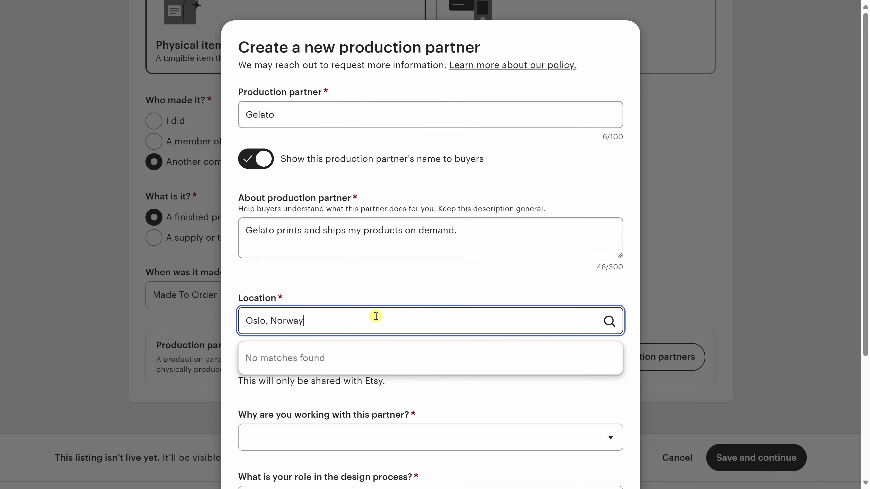
left_click(372, 358)
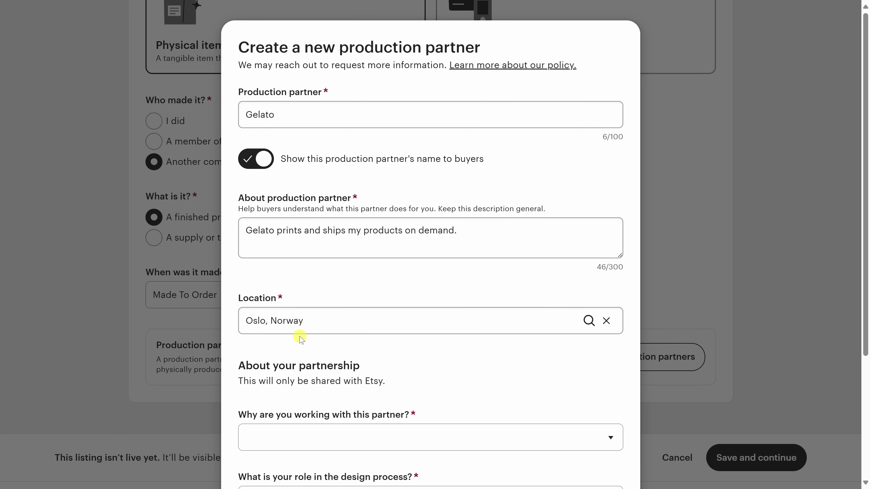
scroll(301, 339, "down", 5)
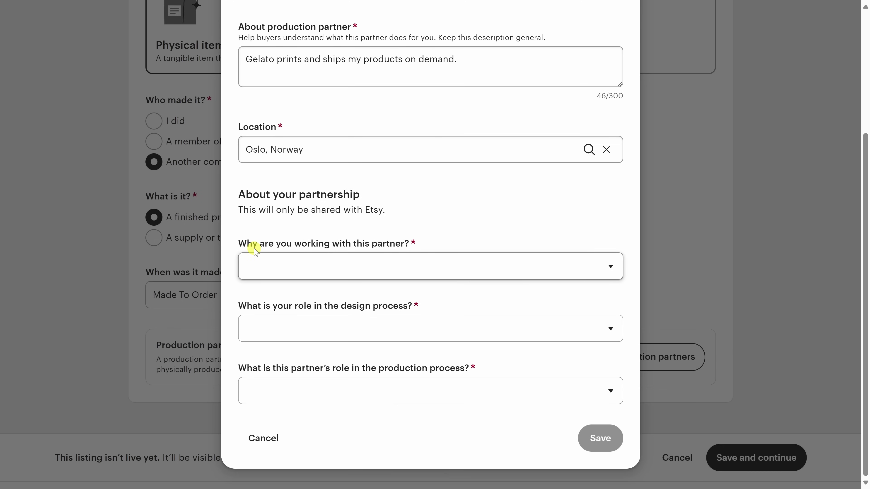
Set the partner reason to lacking equipment, I design everything, partner does everything; save
left_click(339, 265)
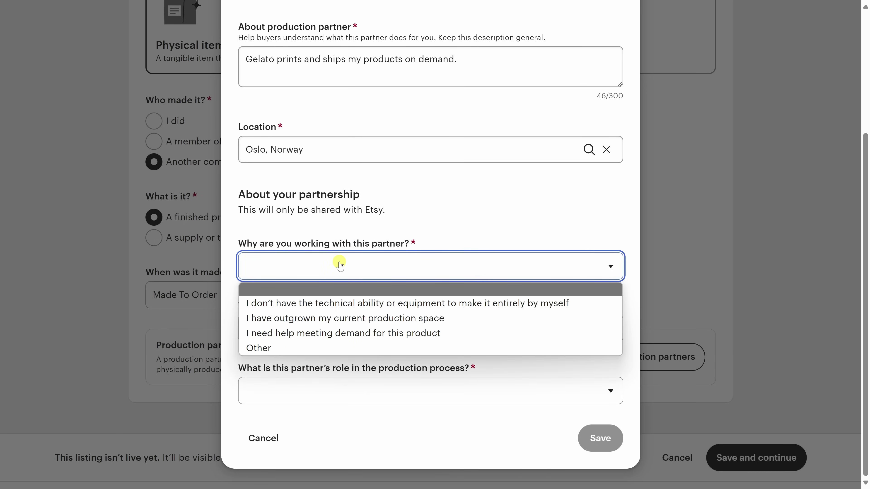
left_click(348, 304)
left_click(350, 322)
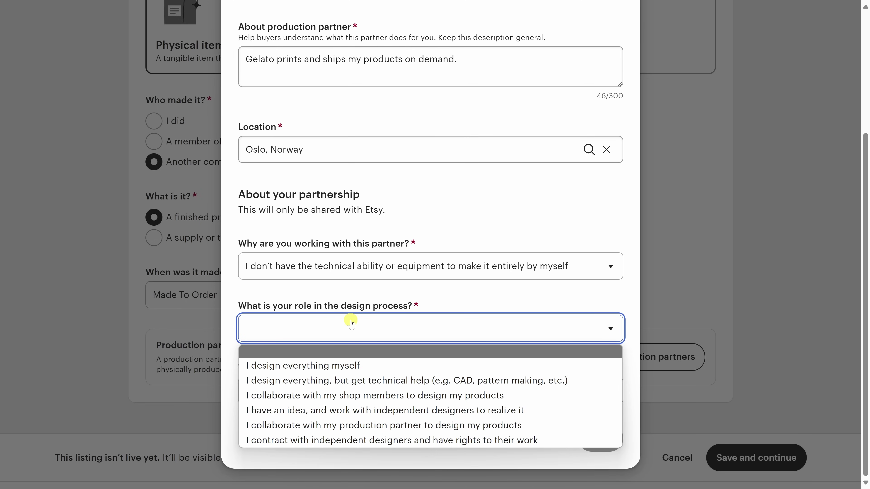
left_click(361, 370)
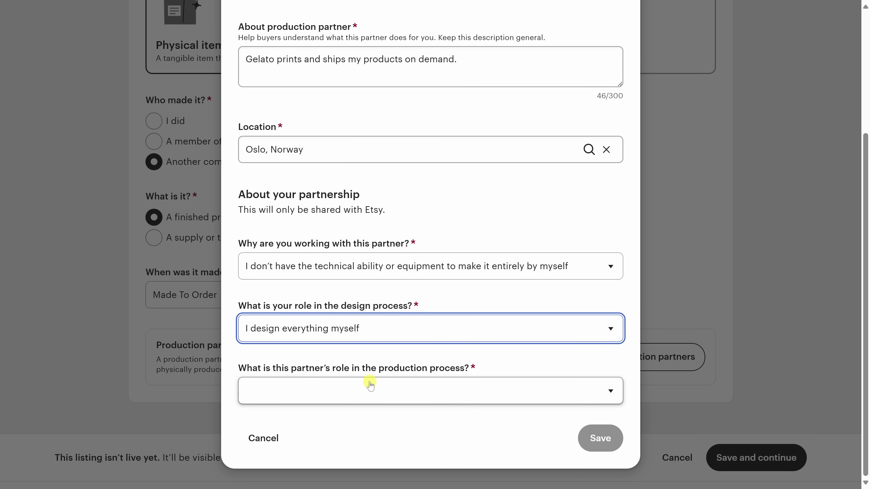
left_click(375, 394)
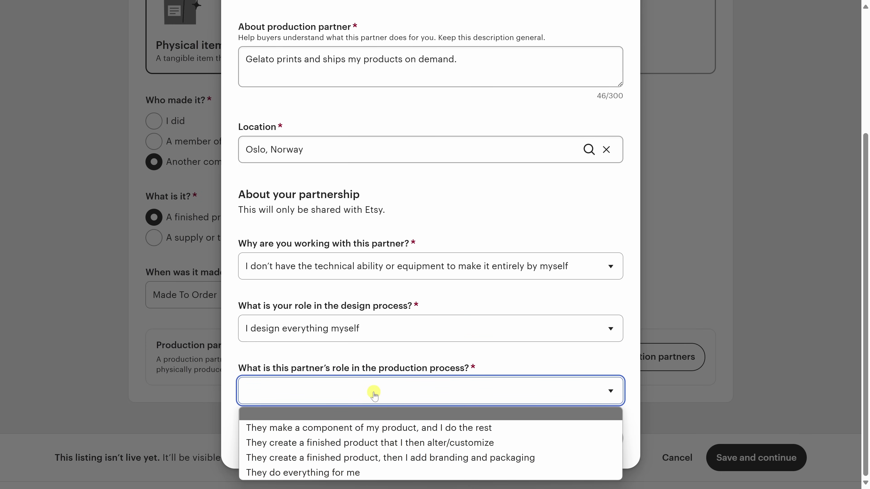
left_click(274, 475)
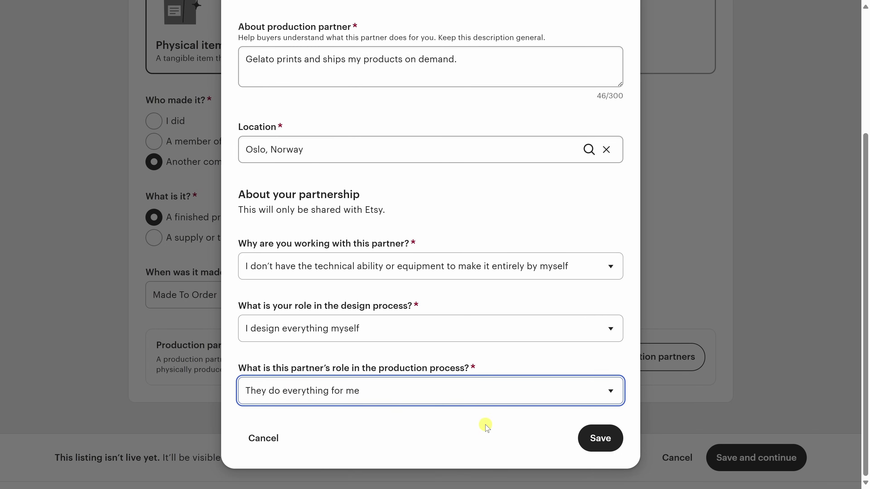
left_click(589, 439)
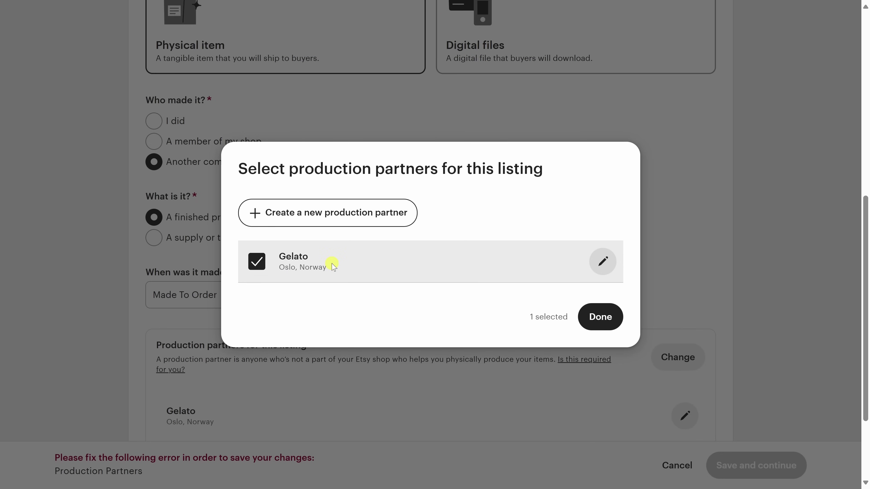
Confirm Gelato as the listing's production partner and save the details
left_click(600, 323)
scroll(600, 323, "down", 3)
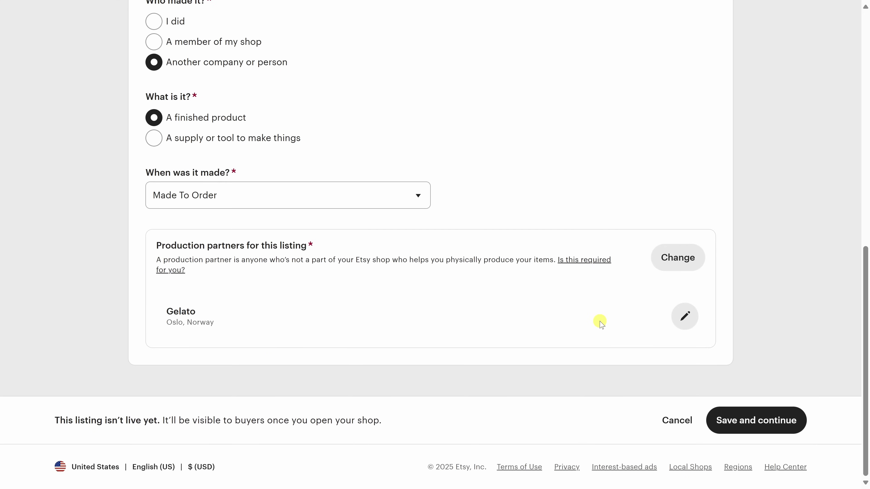
left_click(754, 424)
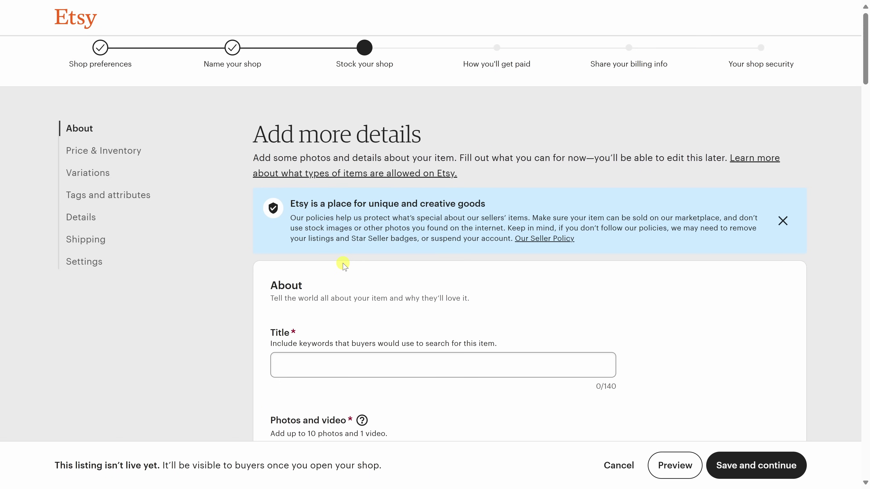
scroll(343, 265, "down", 2)
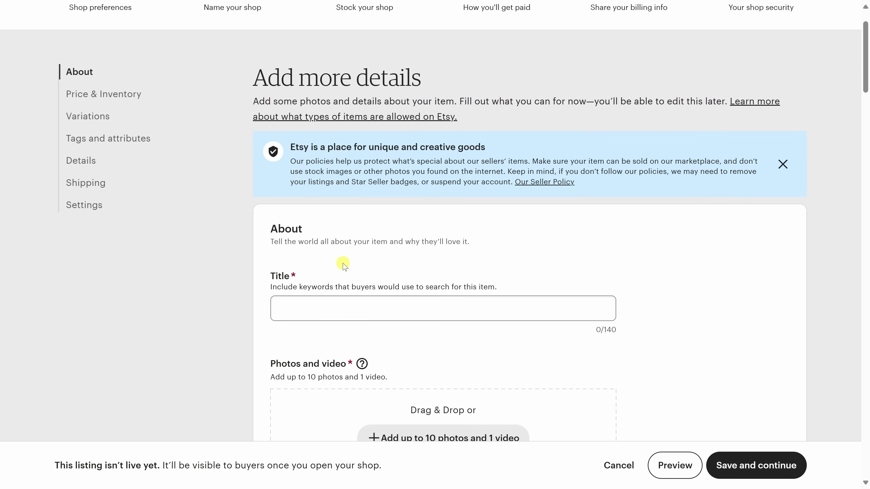
Paste the cookie poster listing title and upload the poster as the listing photo
left_click(351, 306)
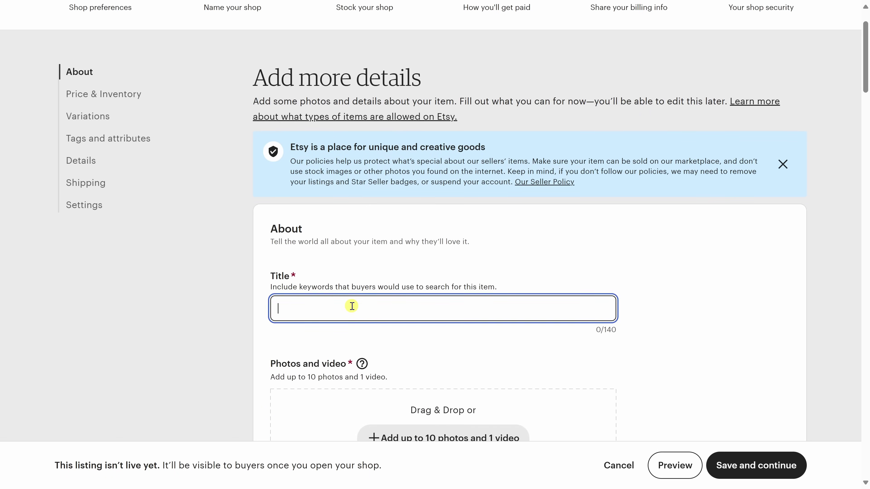
type("Kevin’s Cookie Company Poster – Chocolate Chip Cookie Recipe Wall Art")
scroll(356, 301, "down", 5)
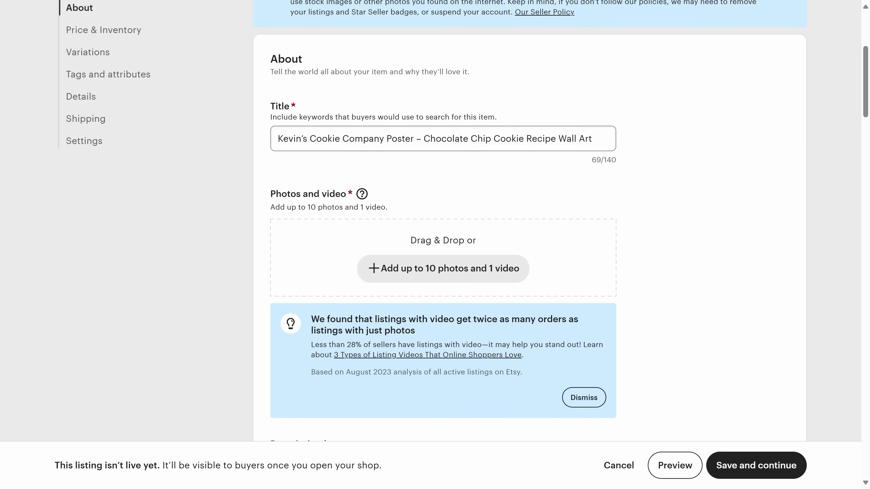
left_click_drag(0, 334, 370, 264)
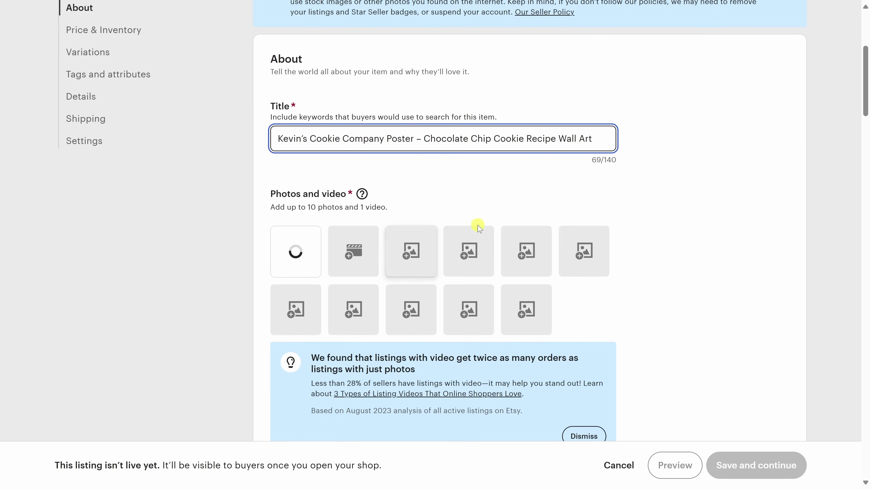
scroll(496, 220, "down", 5)
scroll(496, 219, "down", 10)
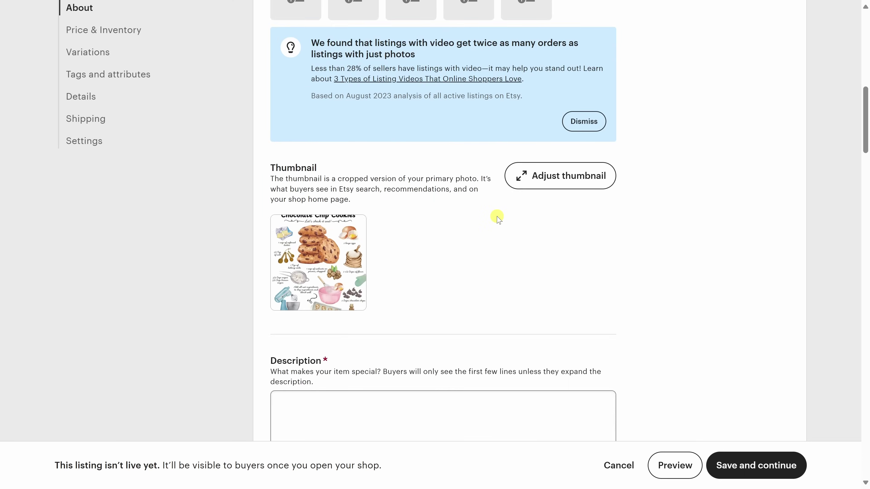
Paste the listing description and set price to $1 and quantity to 1
left_click(389, 167)
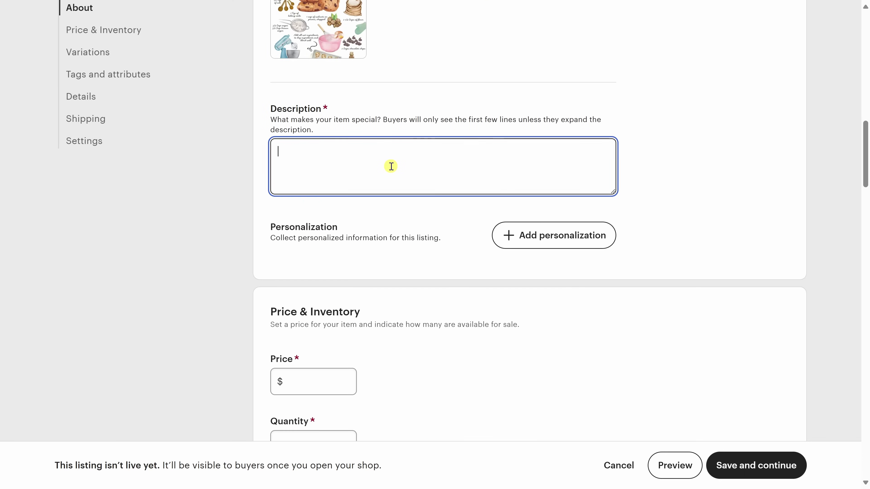
type("This illustrated poster features the beloved Kevin Cookie Company chocolate chip cookie recipe—perfect for your kitchen, bakery, or cookie-loving home.  • Size: 12×16 inches • Matte finish • Printed and shipped on demand  Whether you’re a baking enthusiast or just love a sweet aesthetic, this print makes a fun and functional decor piece.  Shipped automatically through Gelato—no handling required.")
scroll(392, 165, "down", 3)
scroll(392, 165, "down", 7)
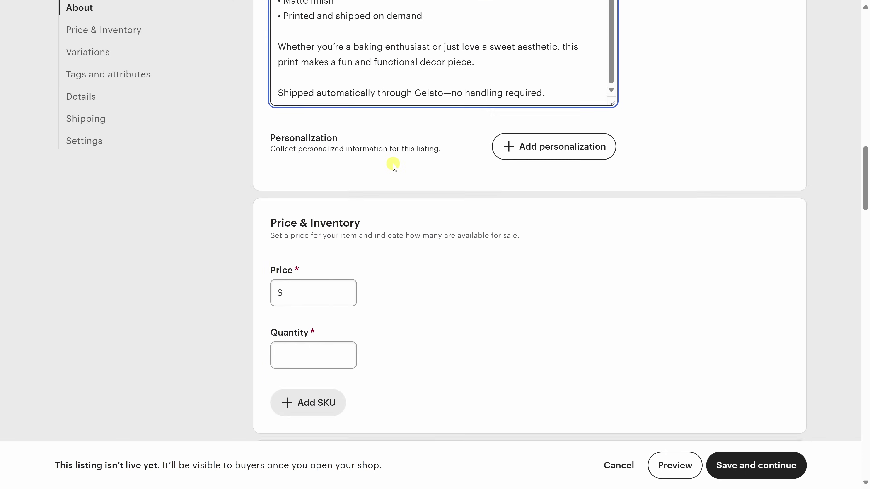
left_click(320, 180)
type("1")
left_click(312, 273)
type("1")
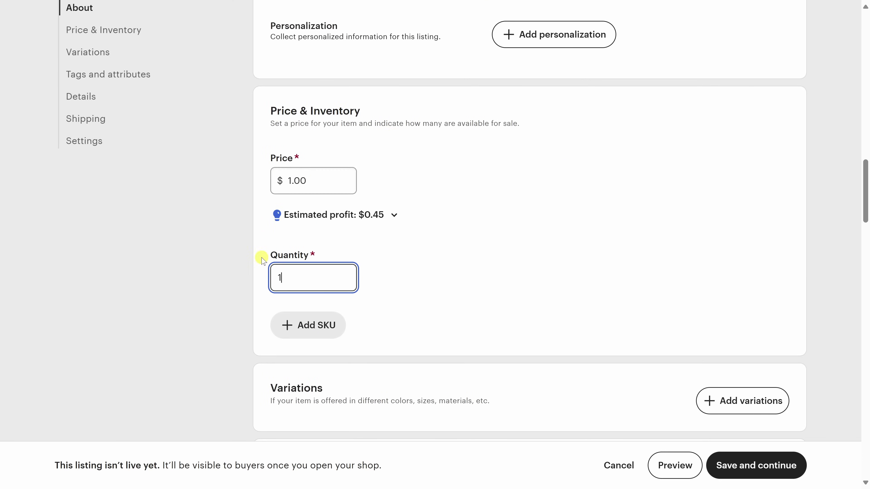
Scroll to the Shipping section and start creating a new shipping option
scroll(263, 256, "down", 10)
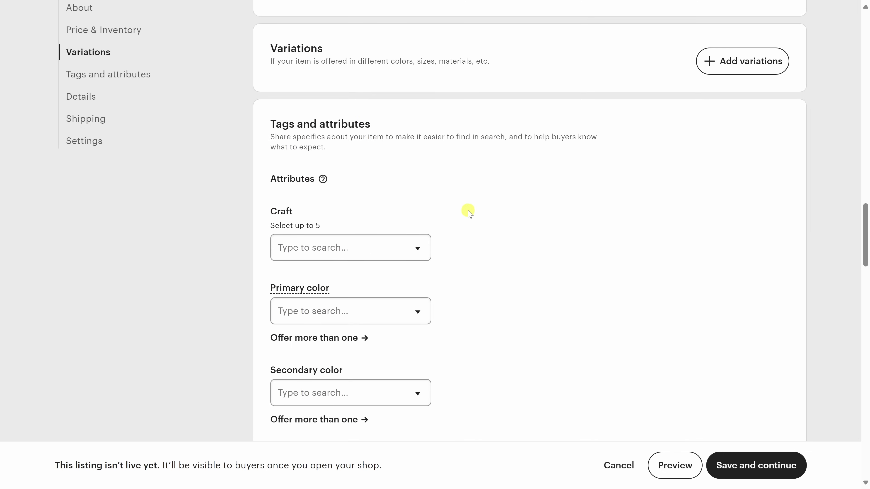
scroll(619, 114, "down", 8)
scroll(620, 115, "down", 15)
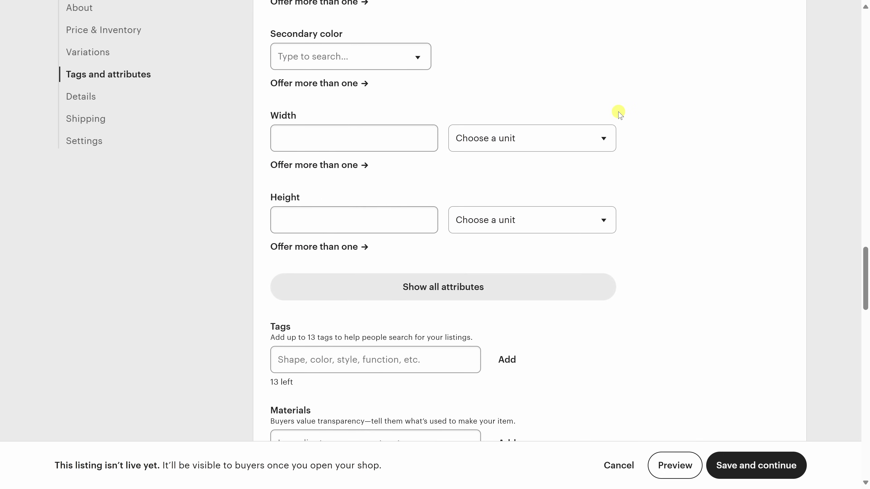
scroll(619, 114, "down", 11)
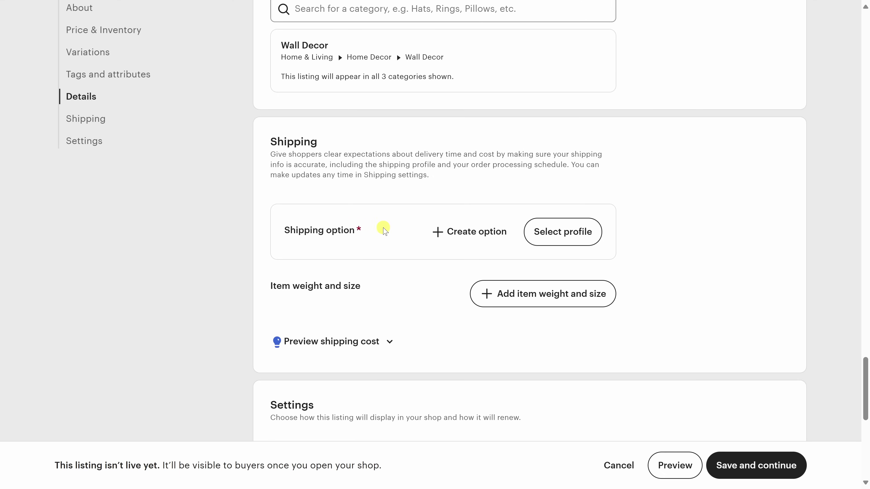
left_click(468, 231)
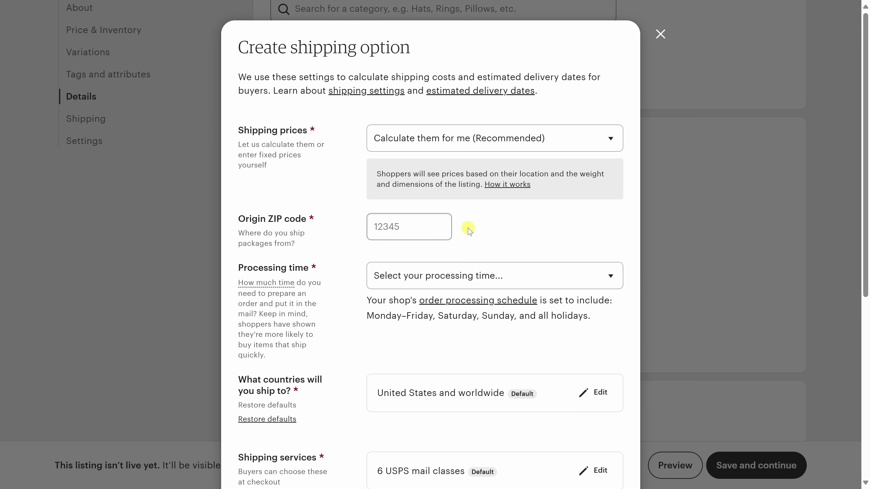
Create a shipping option from ZIP 98121 with 3-5 days processing time and apply it
left_click(419, 231)
type("98121")
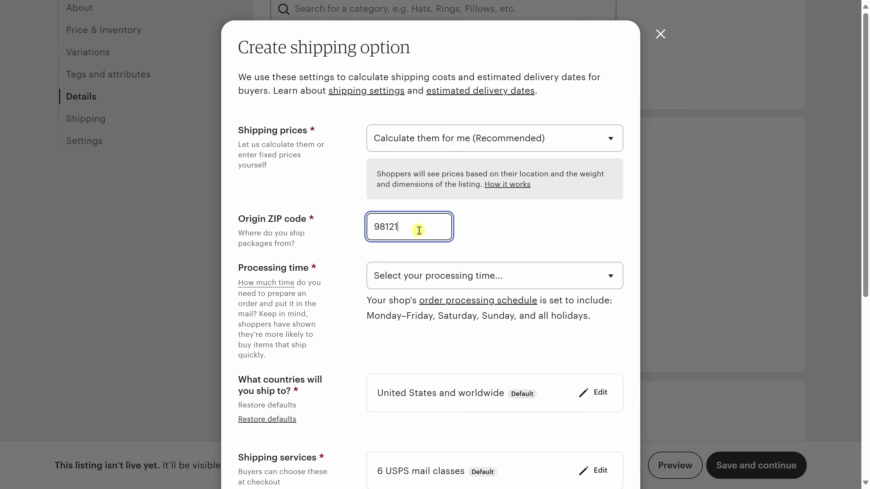
left_click(427, 280)
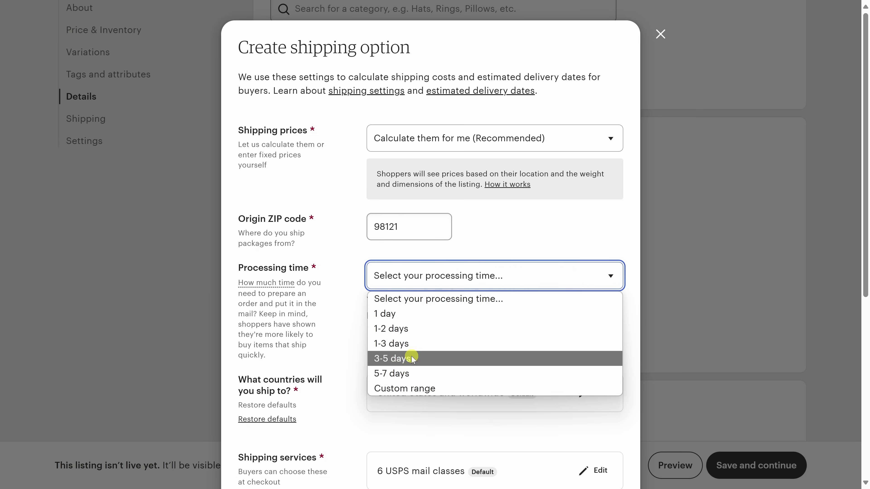
left_click(392, 358)
left_click(491, 239)
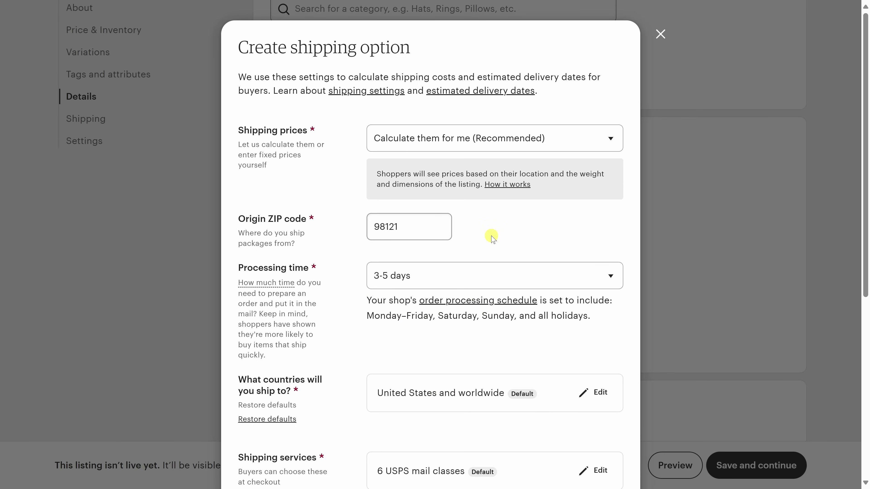
scroll(493, 239, "down", 5)
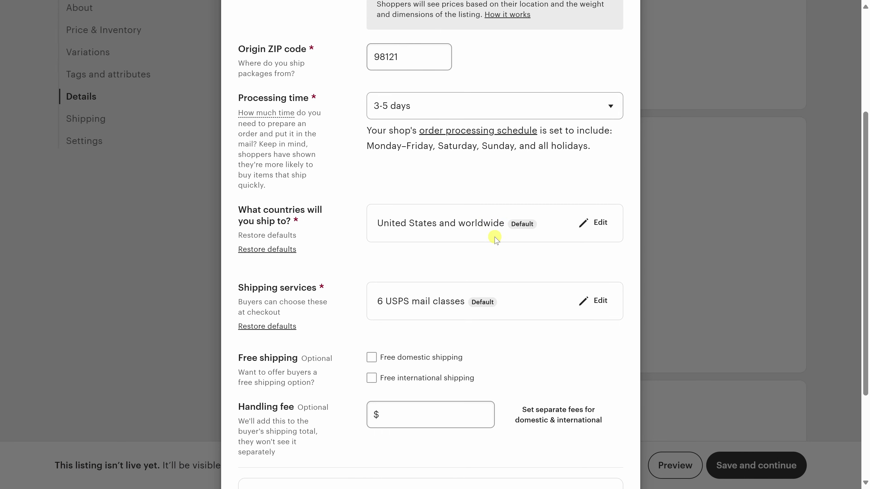
scroll(495, 239, "down", 3)
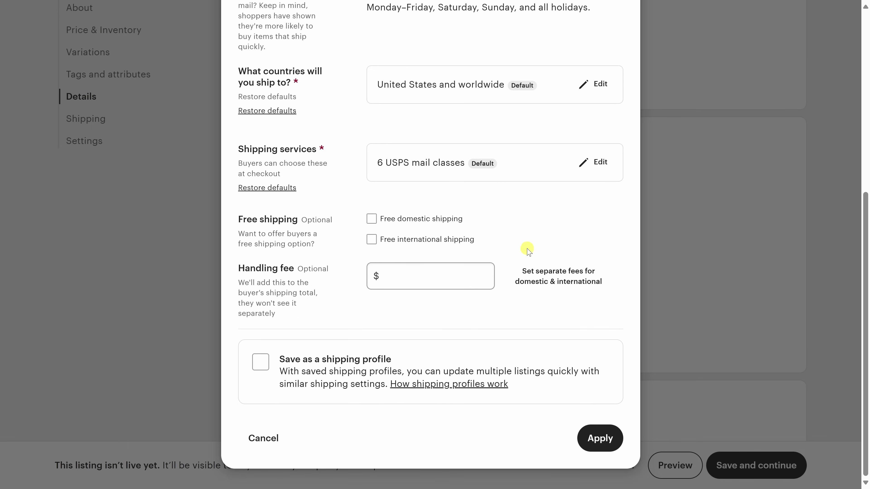
left_click(600, 437)
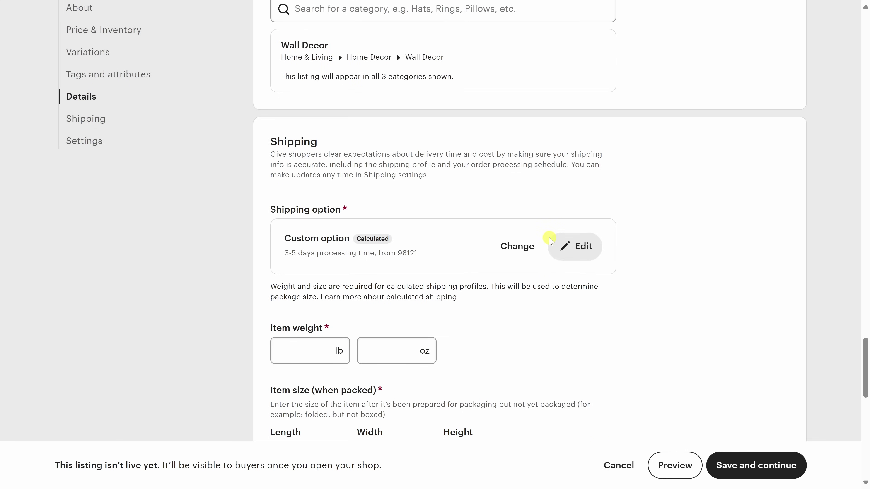
scroll(548, 243, "down", 5)
Set the item weight to 1 lb and packed size to 1×1×1 in
left_click(310, 179)
type("1")
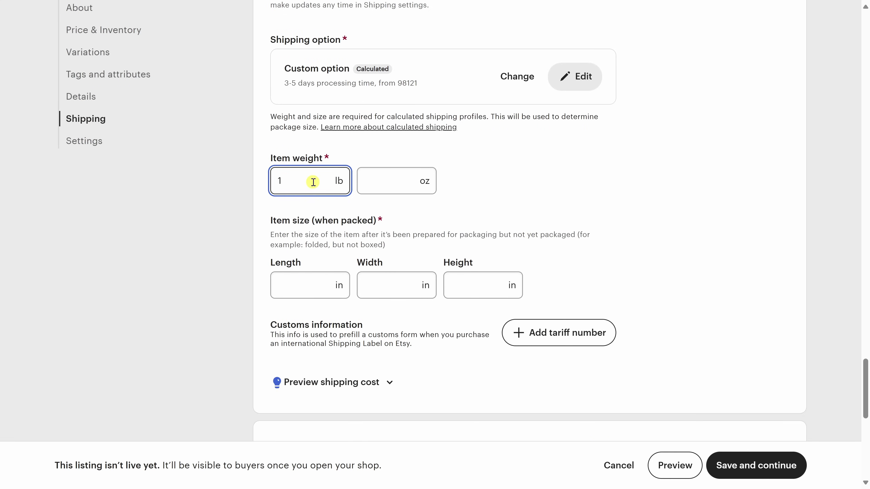
left_click(316, 284)
type("1")
left_click(394, 285)
type("1")
left_click(478, 283)
type("1")
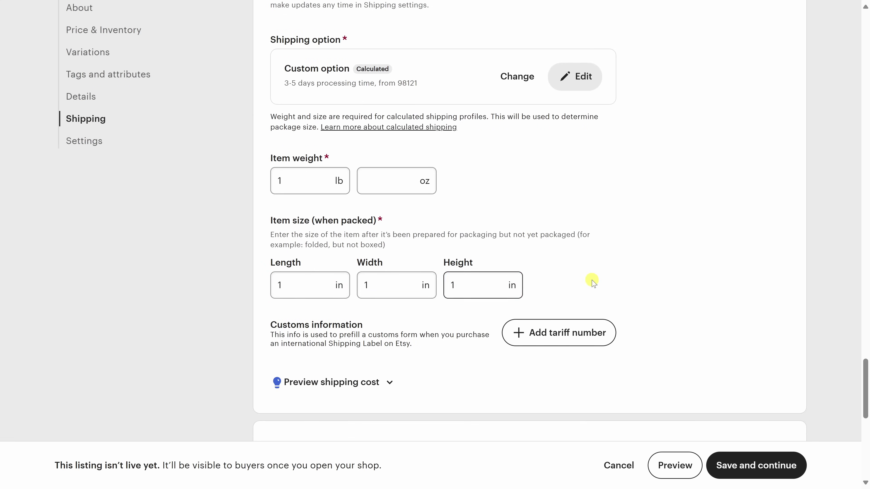
scroll(597, 266, "down", 6)
scroll(599, 269, "down", 6)
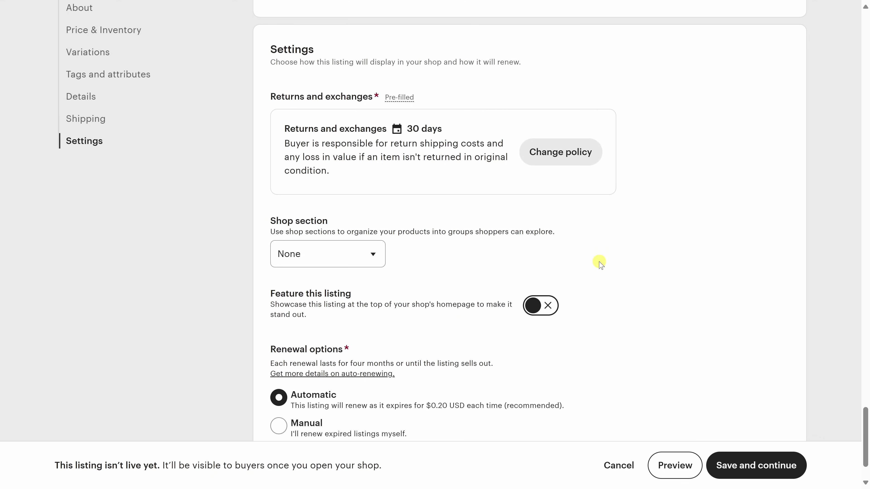
Set the listing's renewal option to Manual and save the listing
scroll(599, 264, "up", 2)
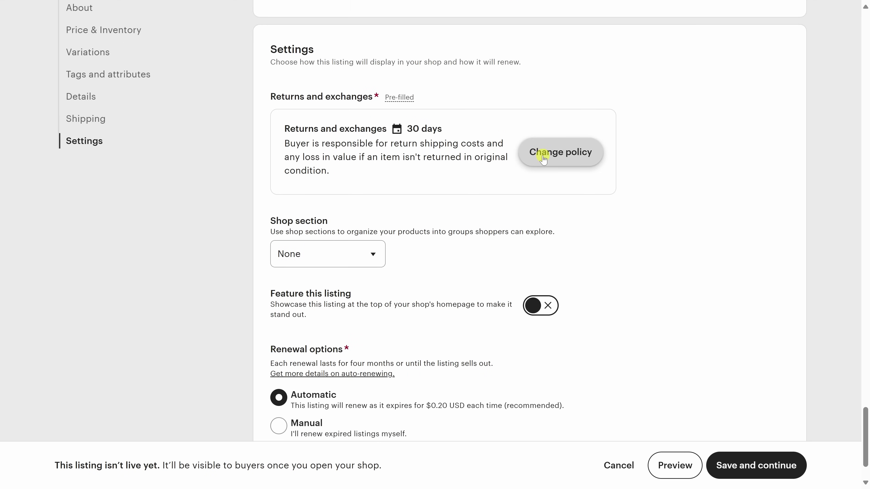
scroll(542, 159, "down", 2)
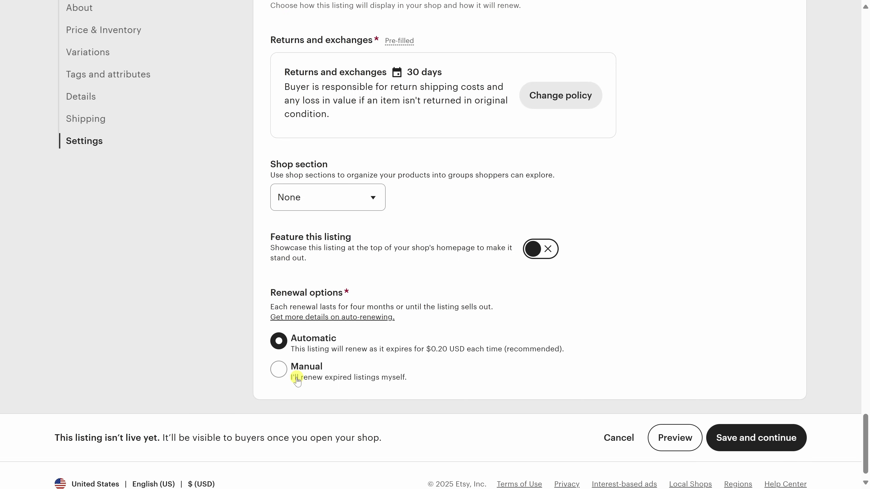
left_click(278, 370)
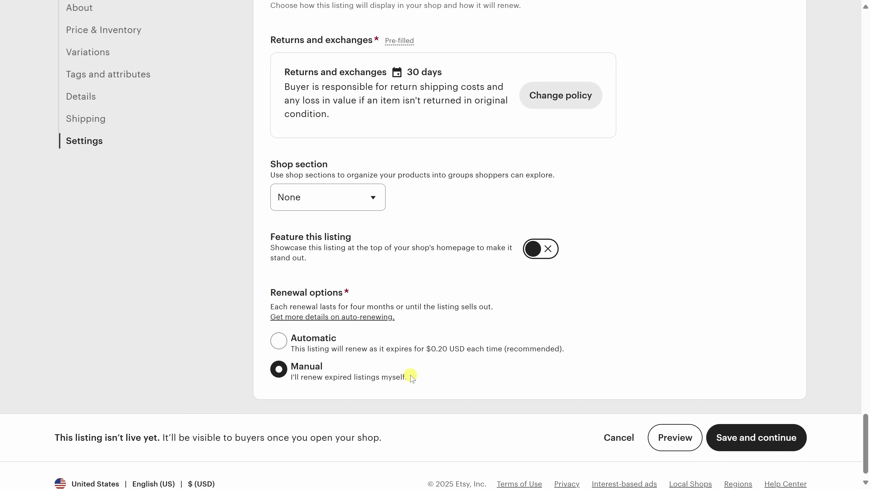
left_click(751, 439)
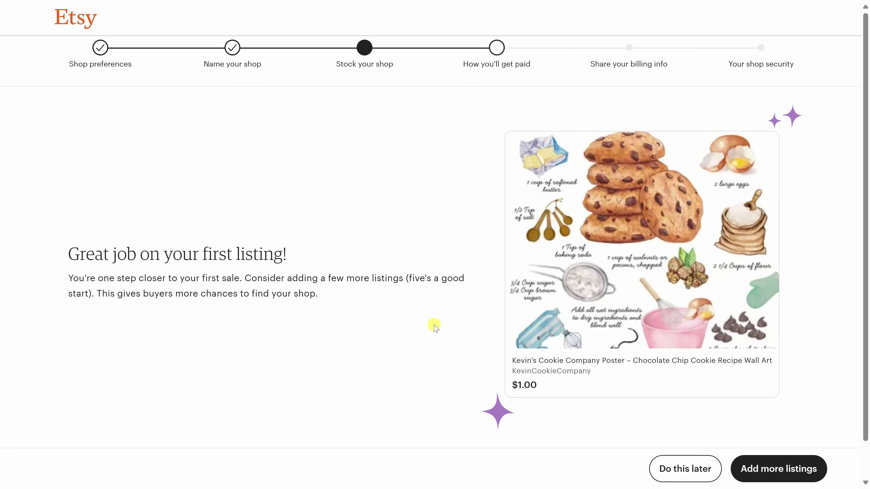
Choose Do this later on the Great job page to skip extra listings
mouse_move(512, 293)
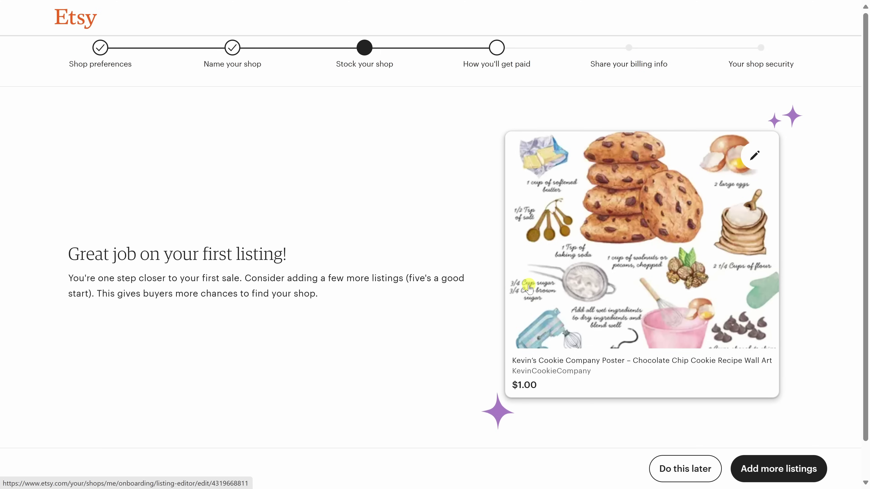
left_click(685, 470)
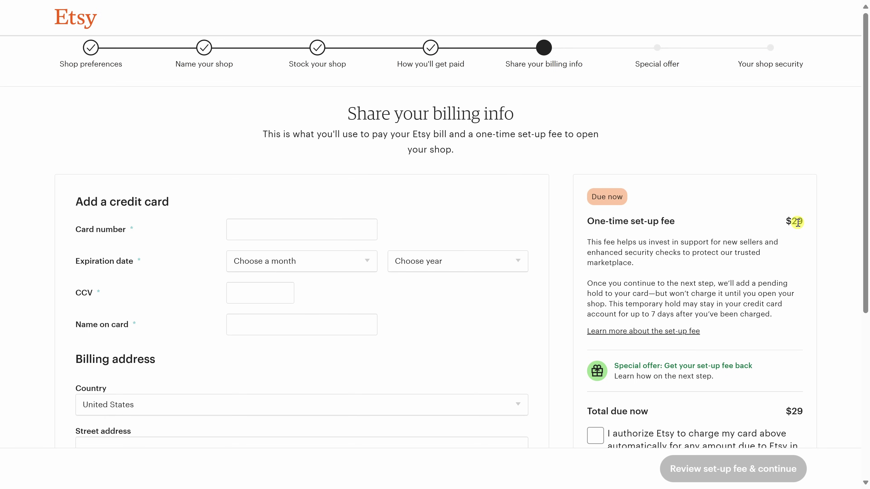
Decline the exclusive Etsy Plus offer, save, and continue past the shop security step
scroll(342, 212, "down", 8)
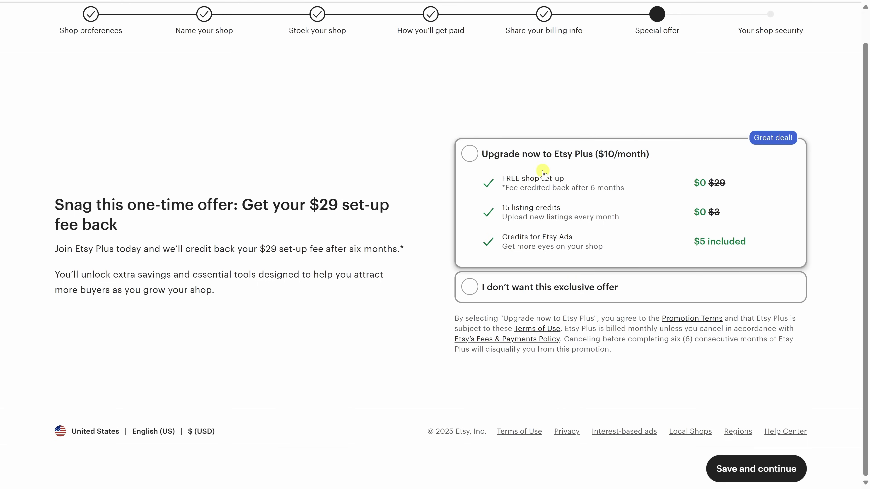
left_click(471, 285)
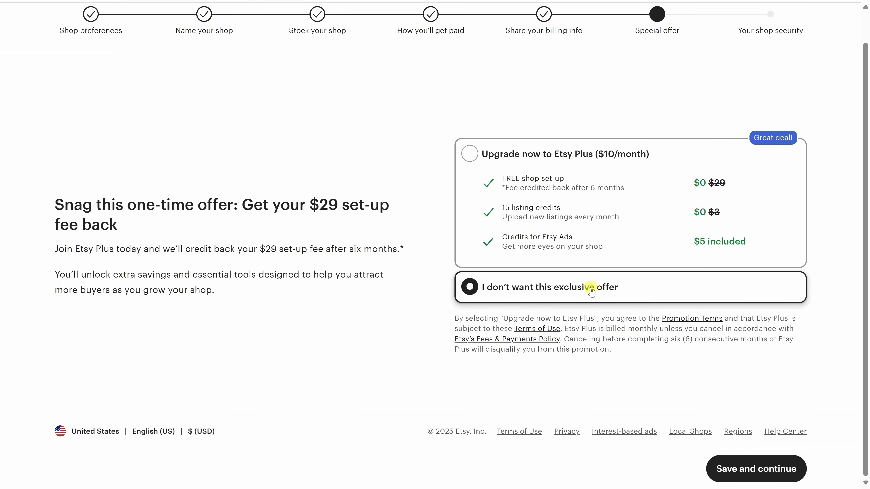
left_click(760, 471)
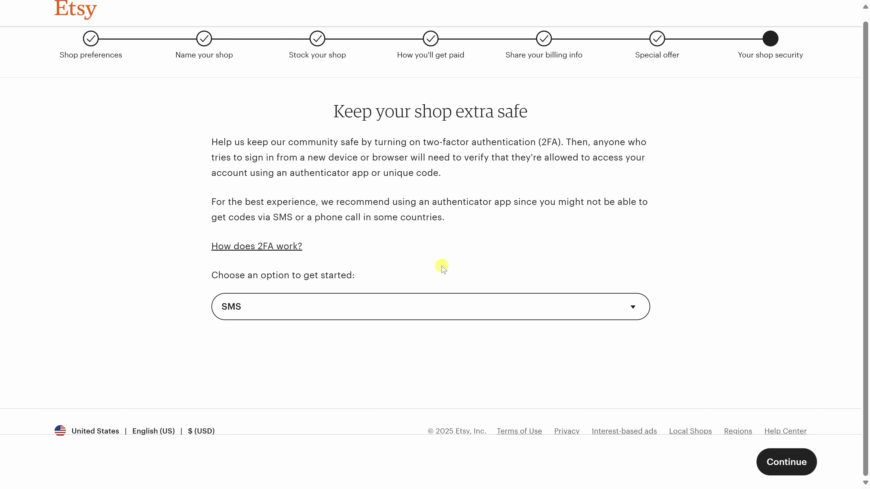
left_click(779, 474)
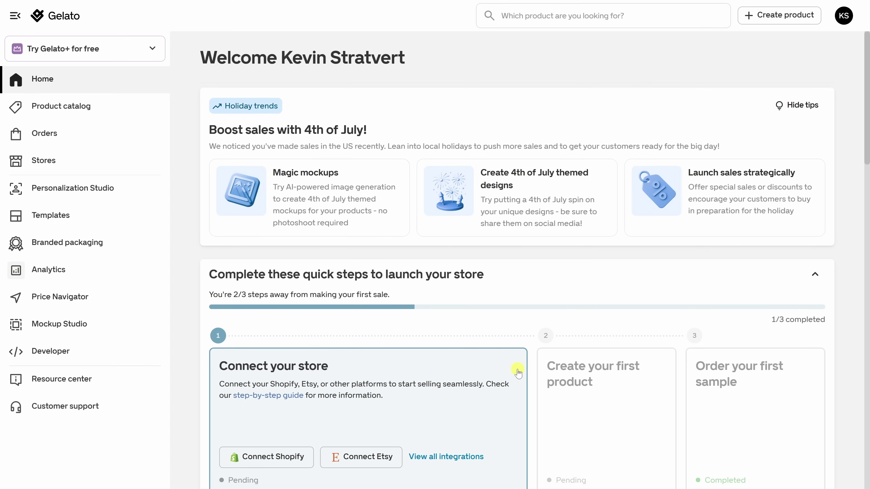
Open the Connect your store page from the Gelato dashboard
left_click(57, 161)
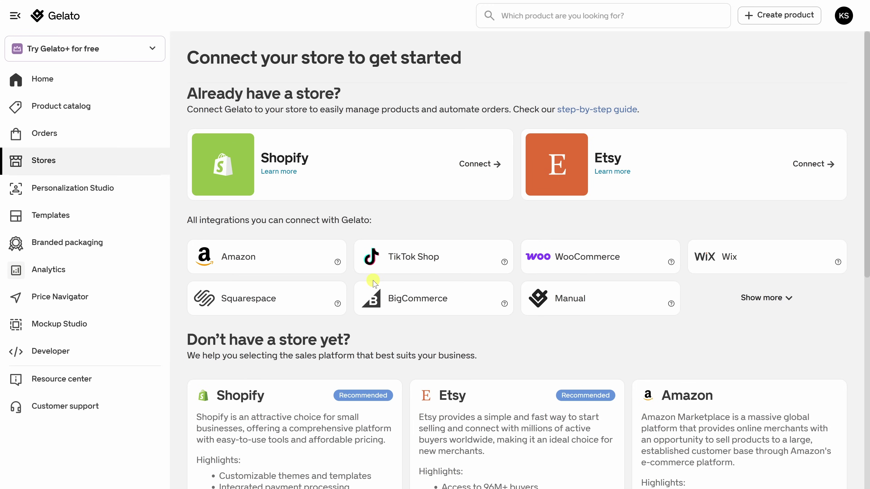
Connect the Etsy store and grant Gelato access on Etsy's authorization page
left_click(810, 165)
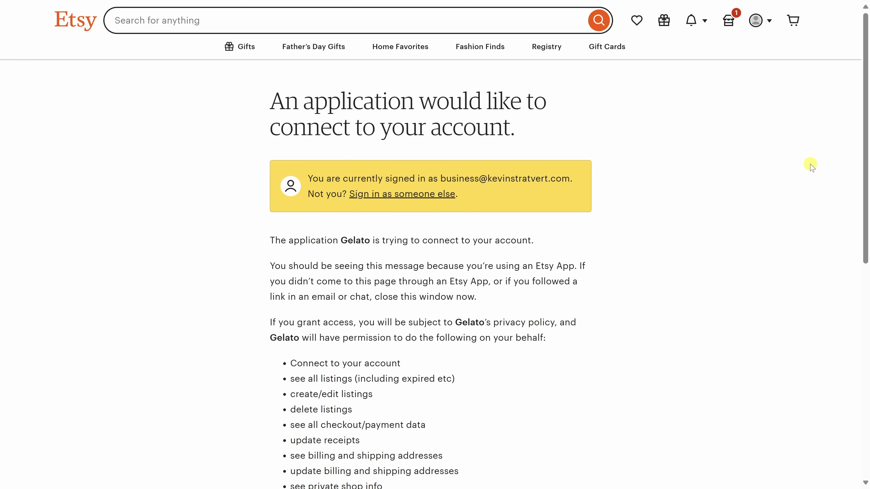
scroll(810, 166, "down", 5)
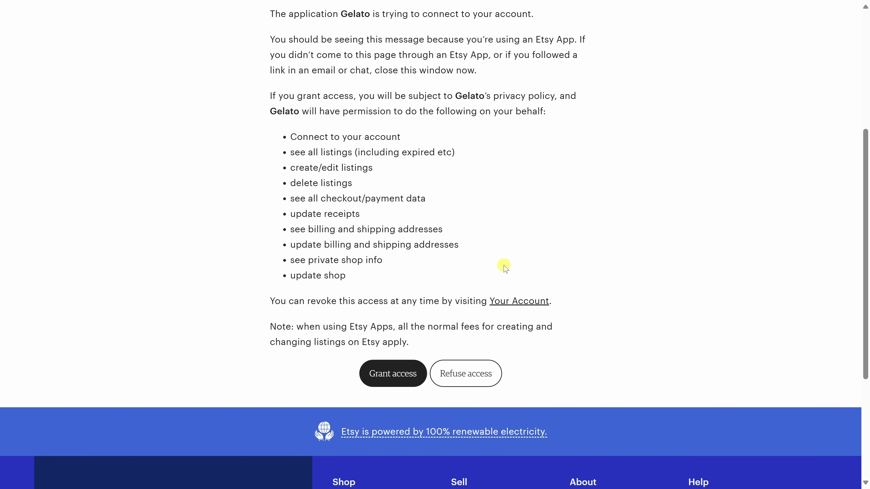
left_click(391, 377)
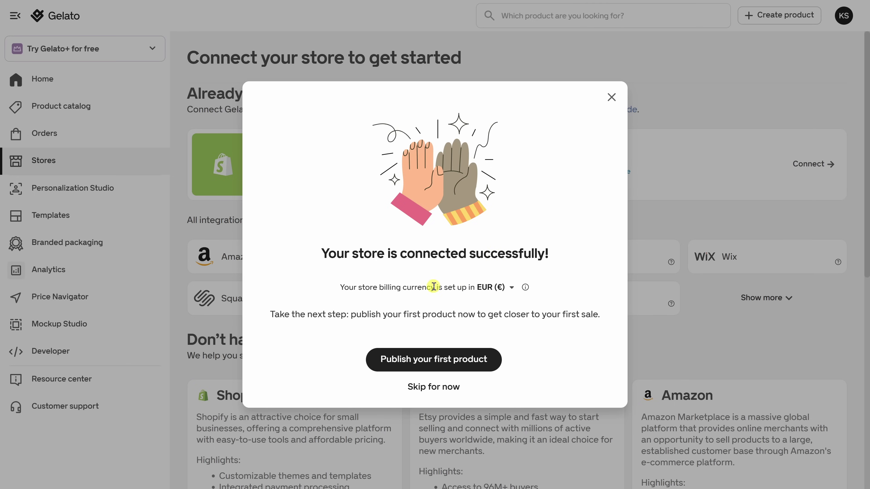
Change the store billing currency from EUR (€) to United States dollar, then start the first product
left_click(508, 288)
left_click(448, 359)
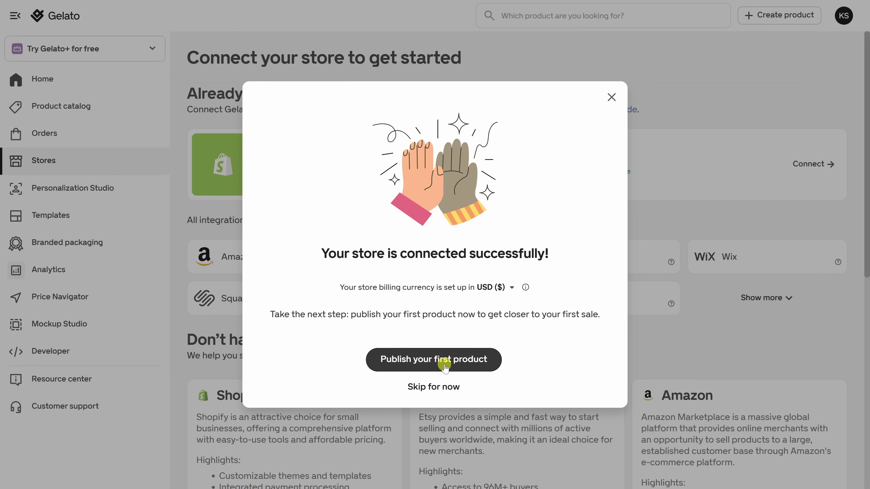
left_click(445, 368)
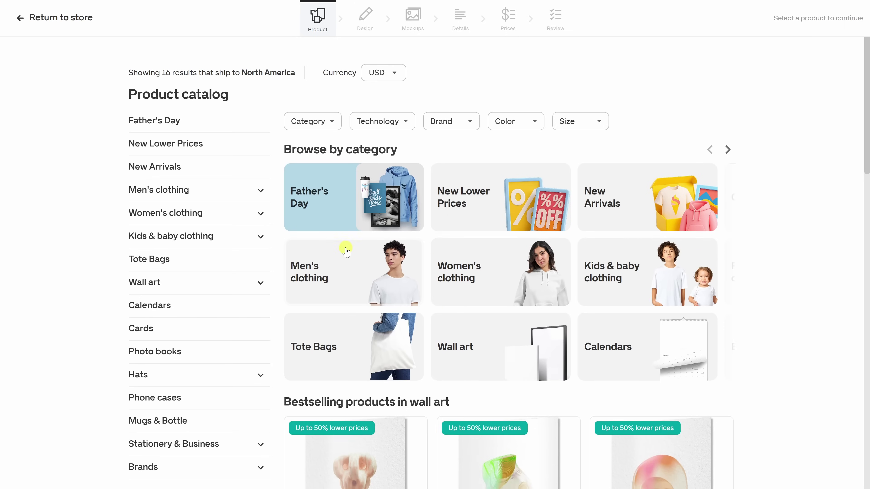
Filter the catalog to Wall art > Posters and pick the Premium Matte Paper Poster
scroll(346, 248, "down", 7)
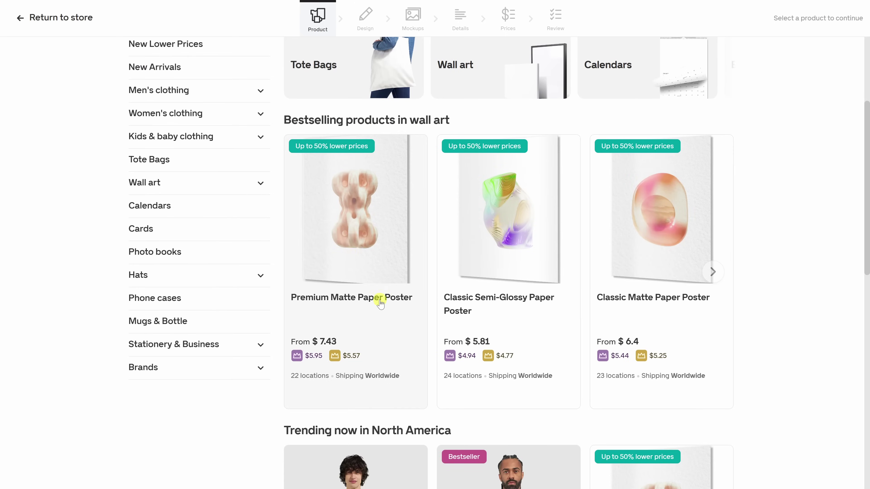
scroll(381, 246, "up", 7)
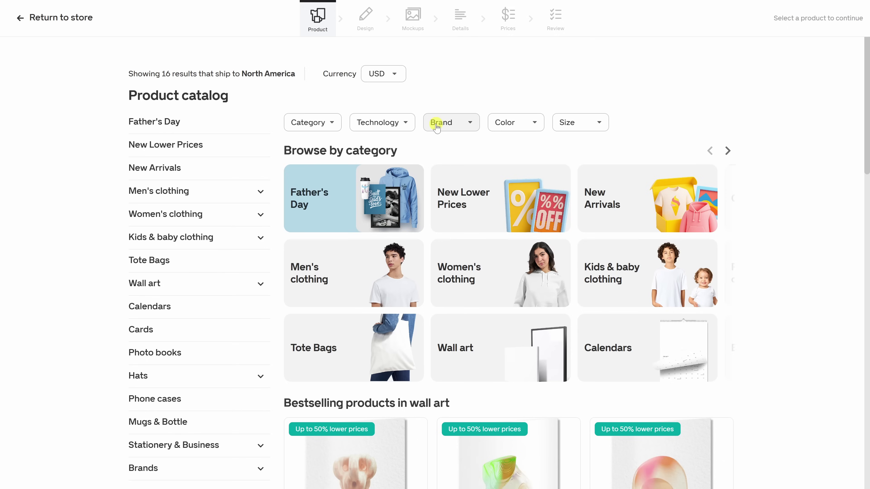
left_click(491, 335)
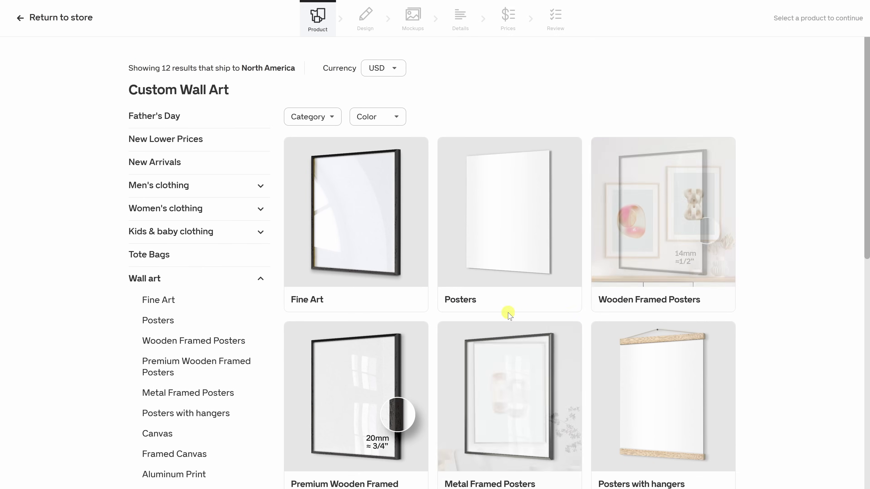
left_click(484, 223)
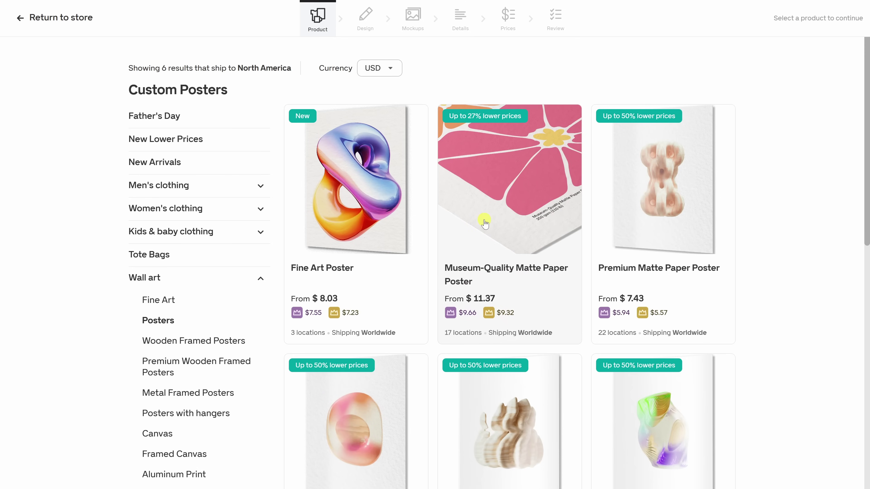
scroll(330, 195, "down", 5)
scroll(412, 321, "up", 5)
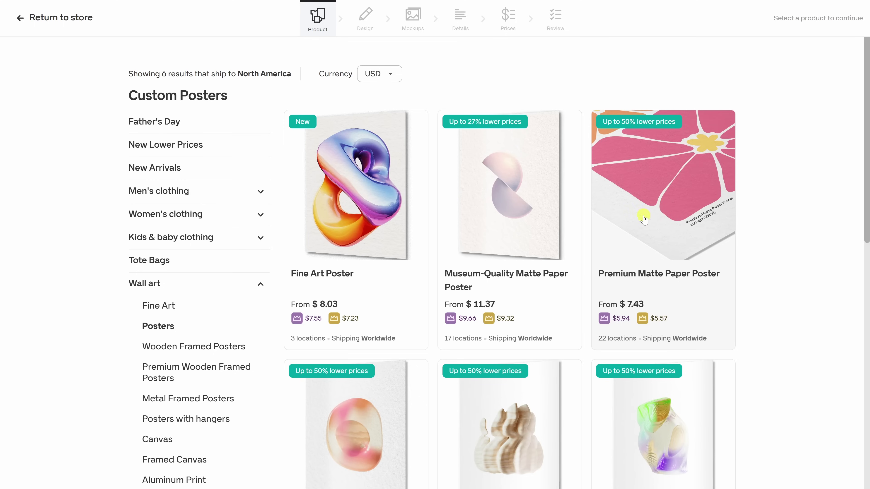
left_click(655, 219)
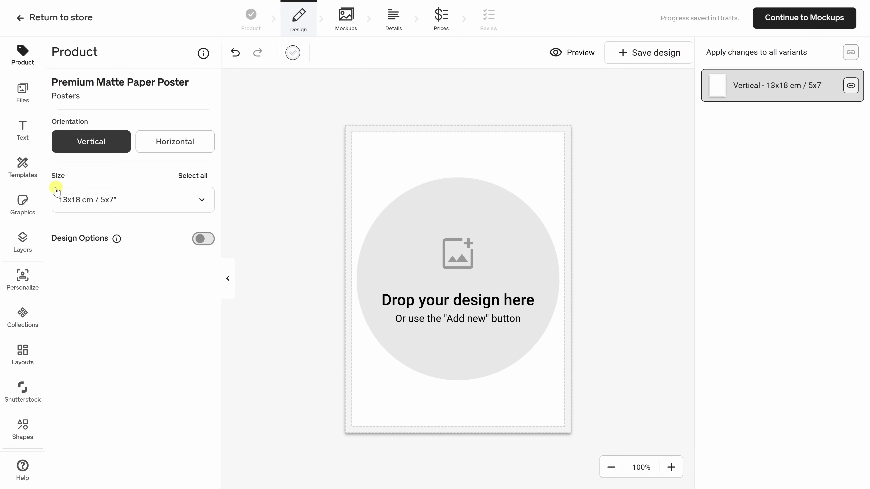
Drag the Chocolate Chip Cookies recipe PNG from Files onto the poster, shrink it and centre it
left_click(23, 92)
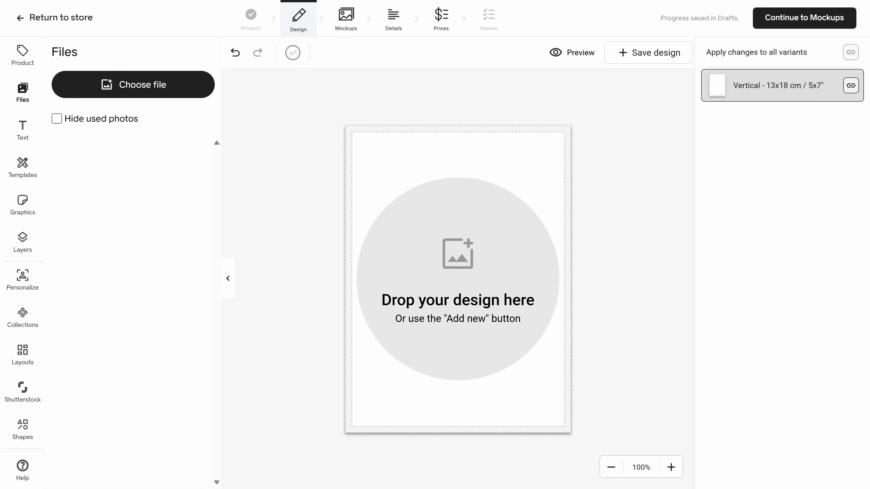
left_click_drag(0, 365, 459, 273)
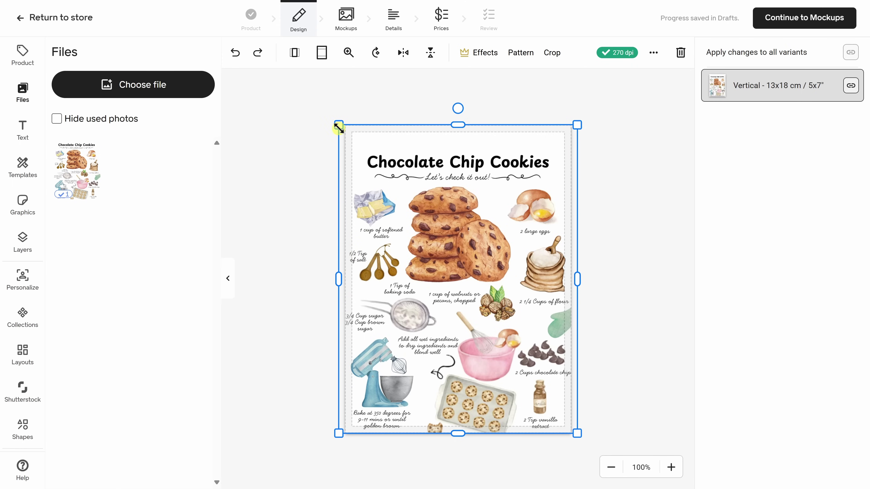
left_click_drag(340, 124, 351, 141)
left_click_drag(578, 434, 565, 417)
mouse_move(465, 294)
left_mouse_down()
mouse_move(465, 277)
mouse_move(430, 310)
mouse_move(523, 324)
mouse_move(494, 246)
mouse_move(459, 264)
mouse_move(463, 287)
left_mouse_up()
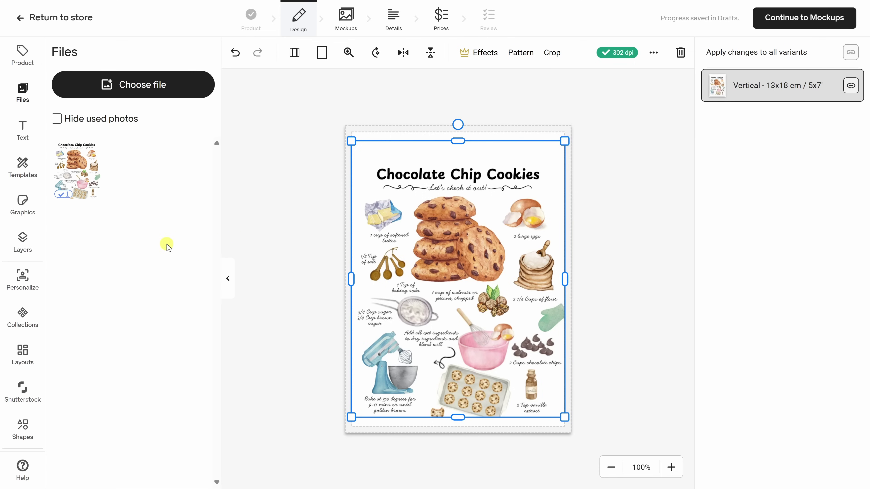
Add a personalized text layer from the Personalize panel's Add Personalized Layer menu
left_click(23, 279)
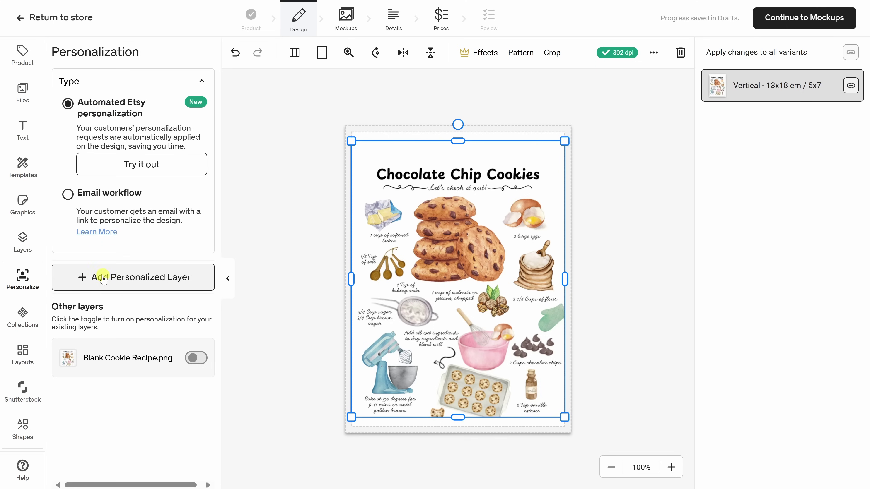
left_click(116, 284)
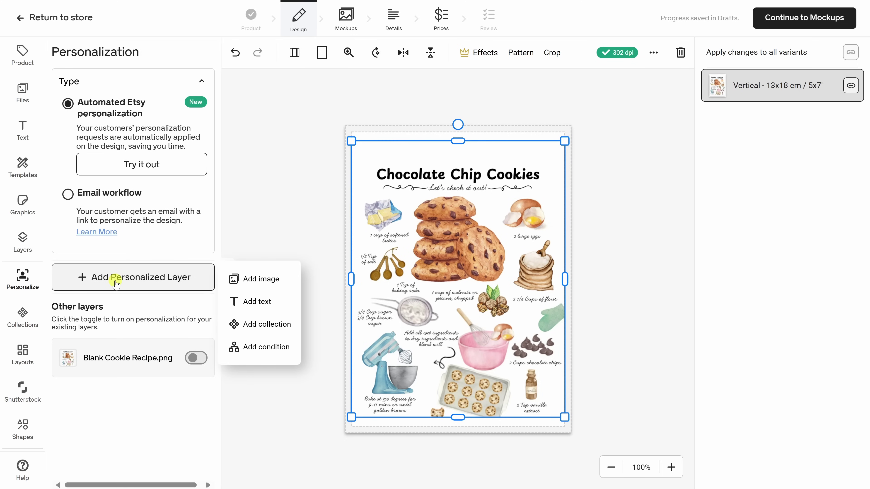
left_click(259, 304)
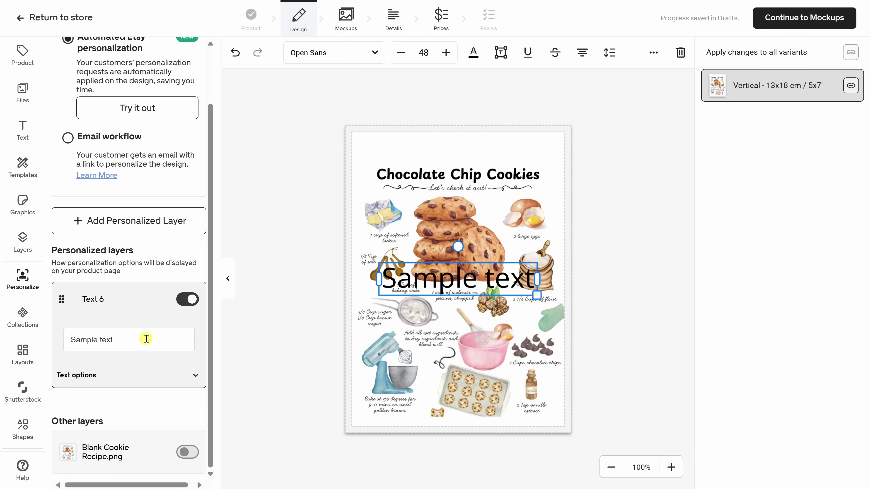
Replace the placeholder with 'Your Family Name' and enable a 40-character count limit
left_click_drag(132, 339, 71, 340)
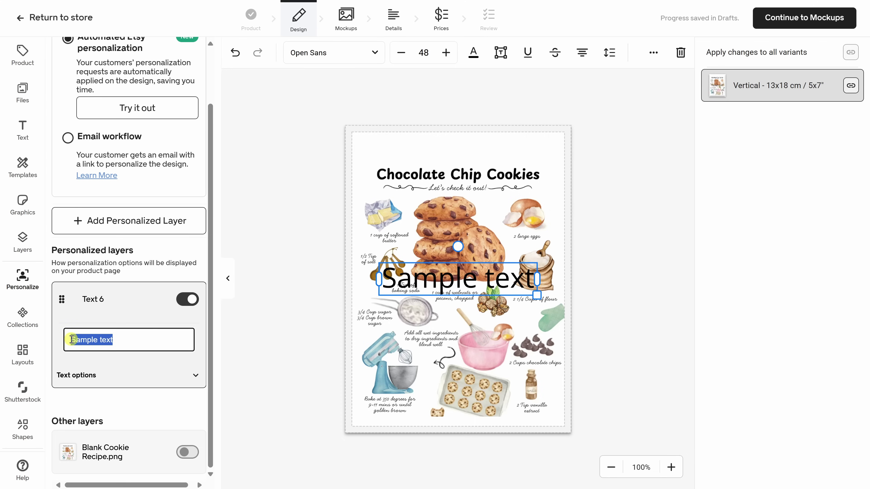
type("Your Family Name")
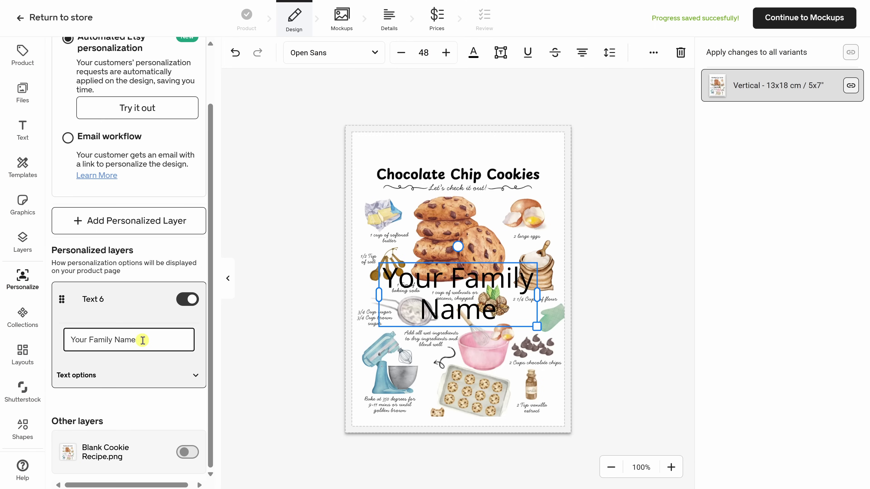
left_click(194, 380)
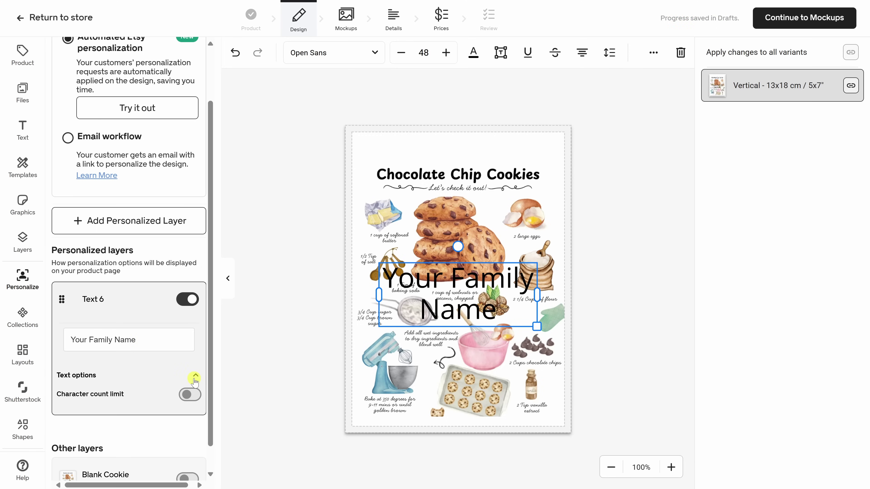
left_click(191, 395)
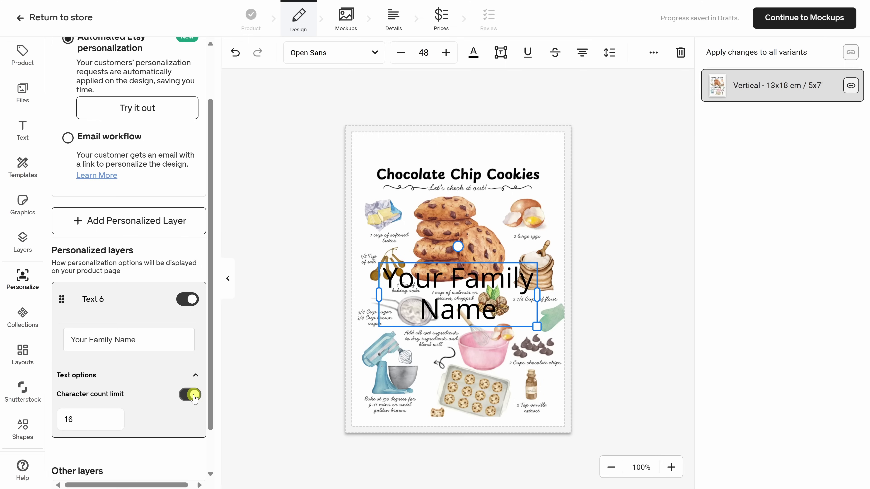
left_click(103, 418)
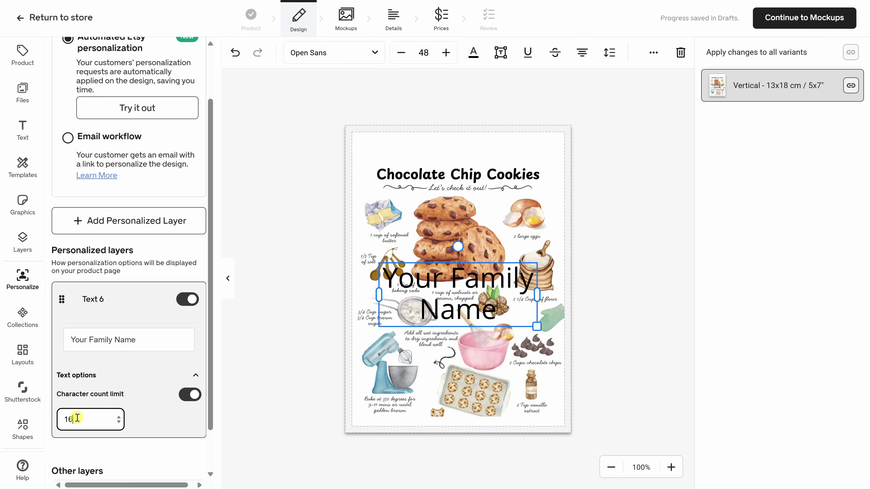
left_click(120, 416)
left_click(119, 417)
Switch the family-name text to the Cookie font
left_click(347, 55)
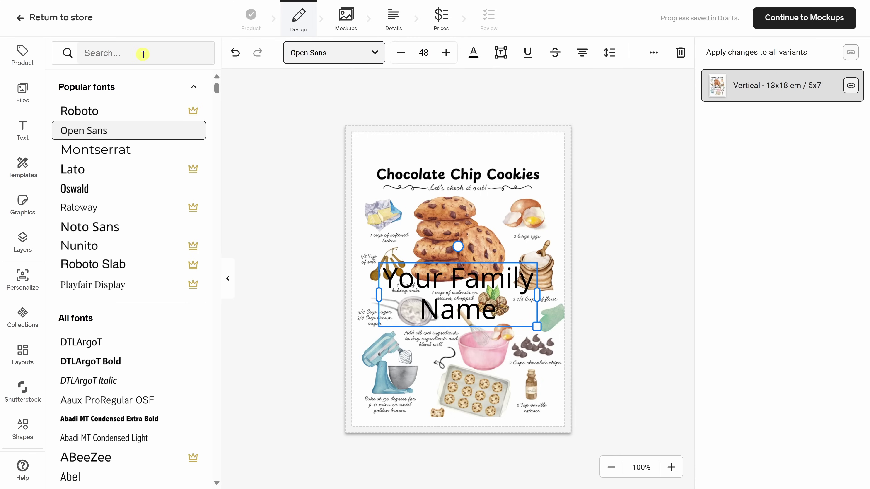
left_click(143, 54)
type("Cookie")
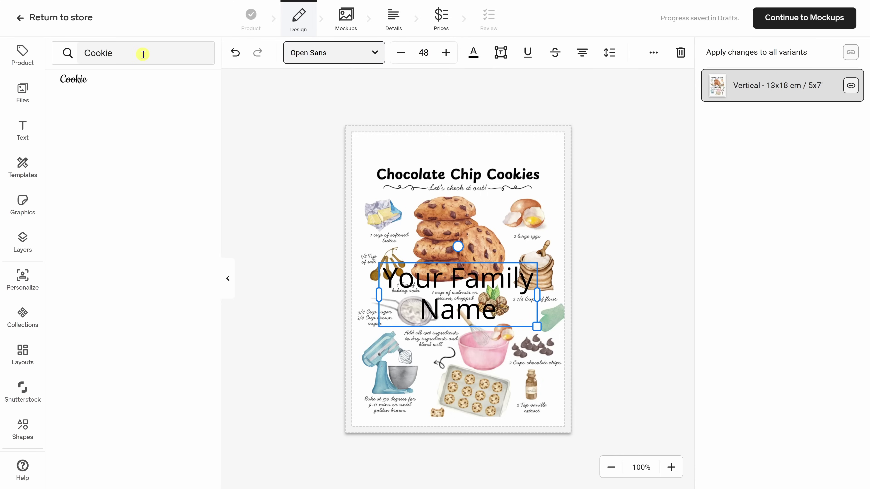
left_click(77, 85)
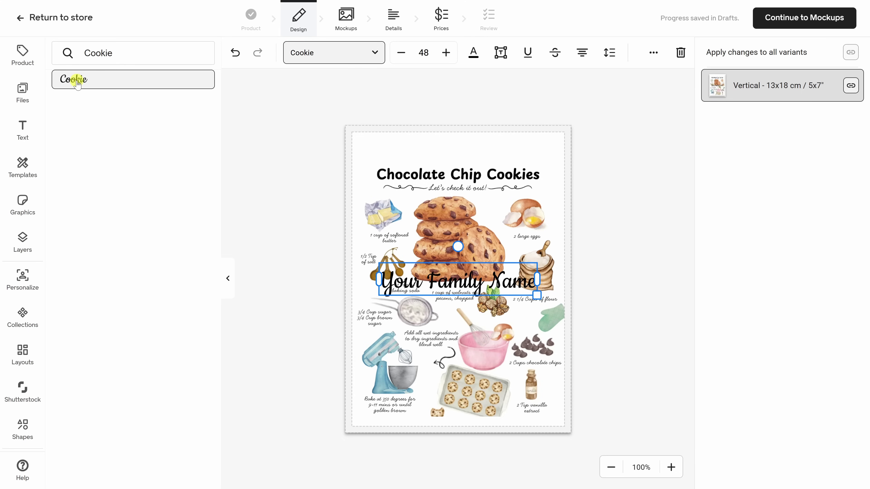
Set the name text to size 24 and move it above the Chocolate Chip Cookies title
left_click(426, 54)
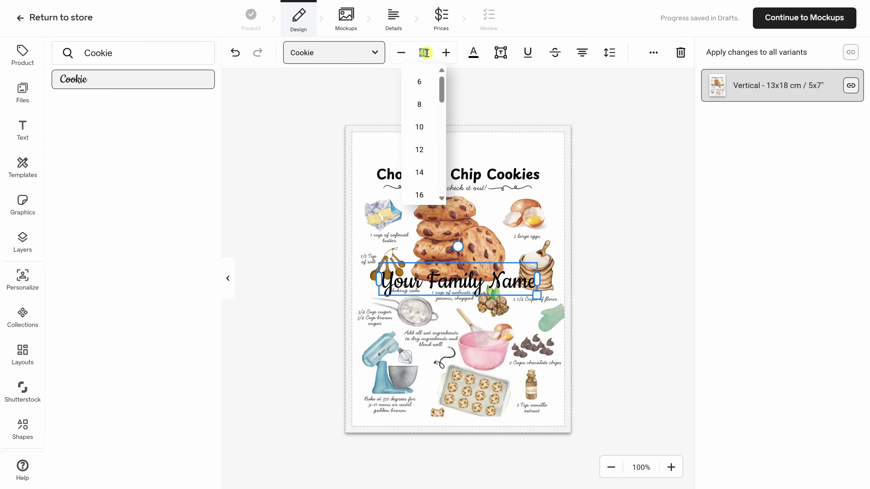
scroll(420, 93, "down", 3)
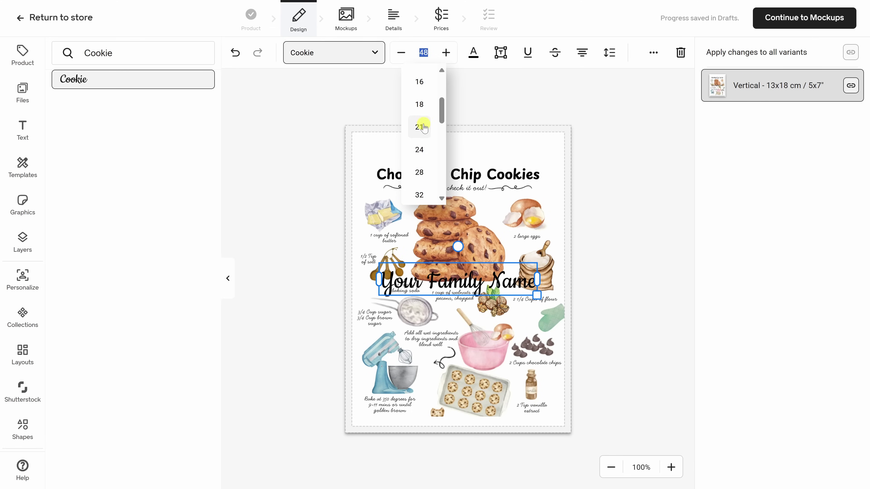
left_click(423, 155)
key("ctrl+z")
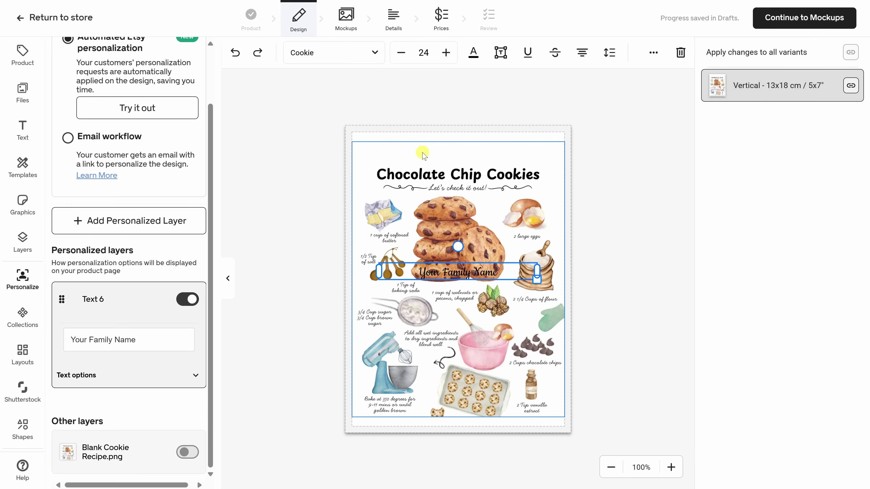
left_click_drag(421, 269, 423, 150)
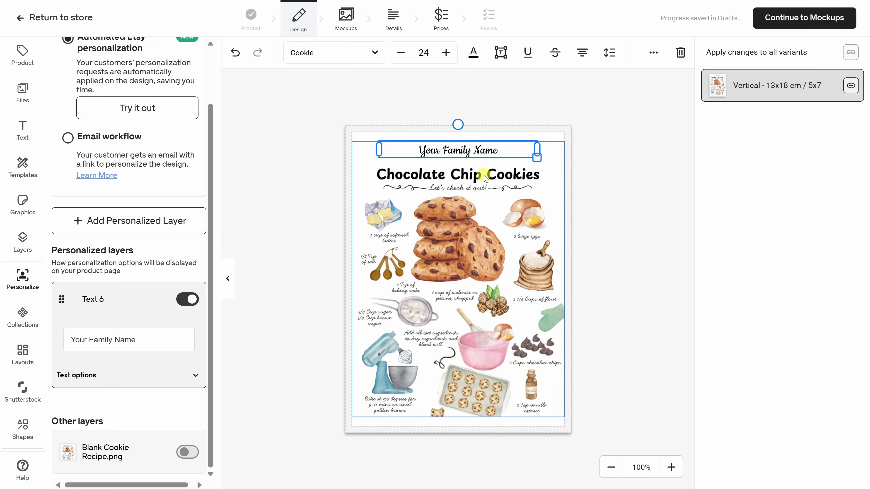
left_click(805, 23)
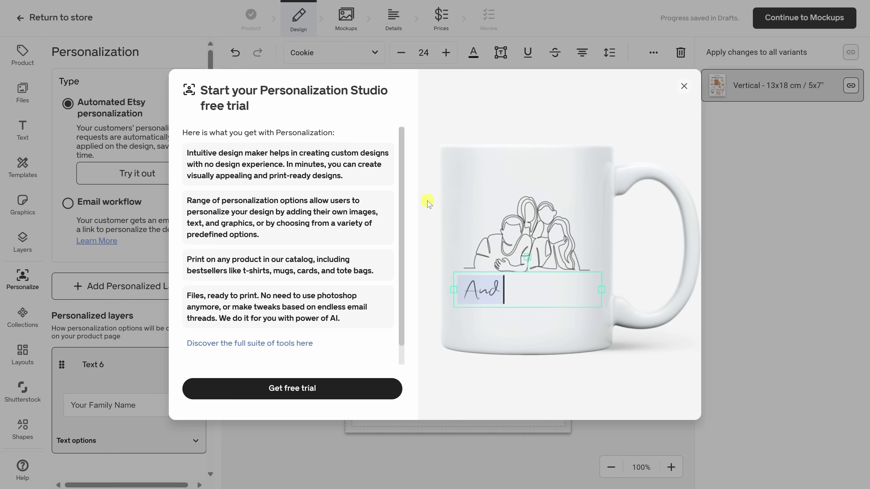
Start the free Starter plan Personalization Studio trial and dismiss the welcome message
left_click(308, 390)
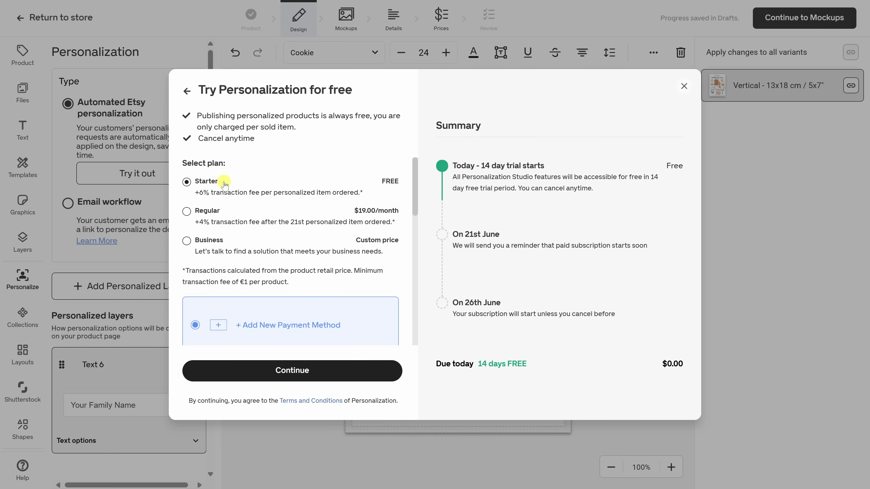
scroll(377, 188, "down", 6)
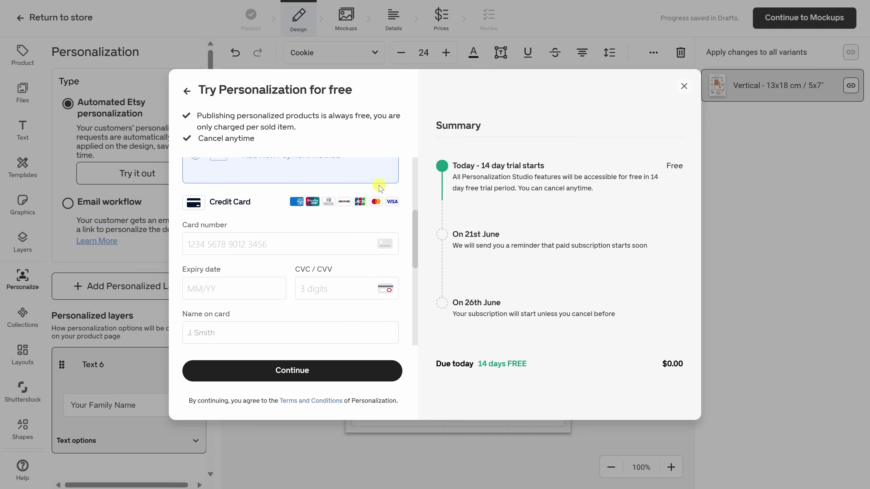
scroll(378, 189, "up", 2)
scroll(379, 189, "down", 2)
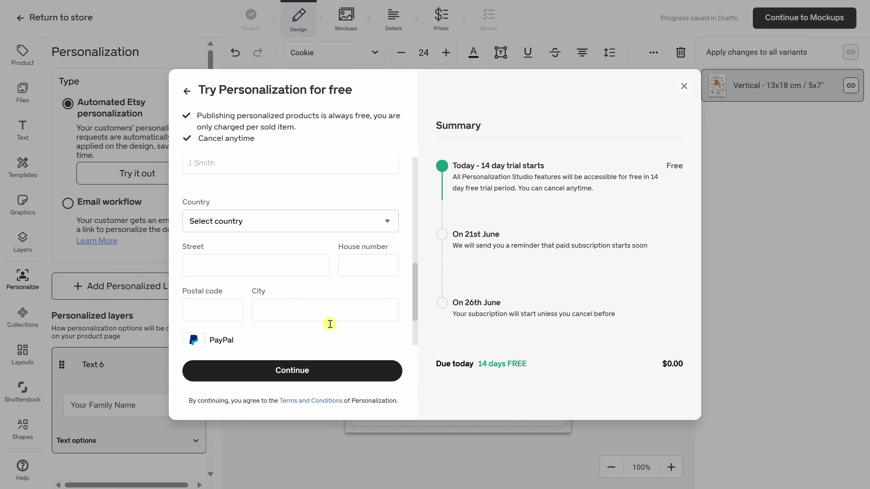
left_click(313, 371)
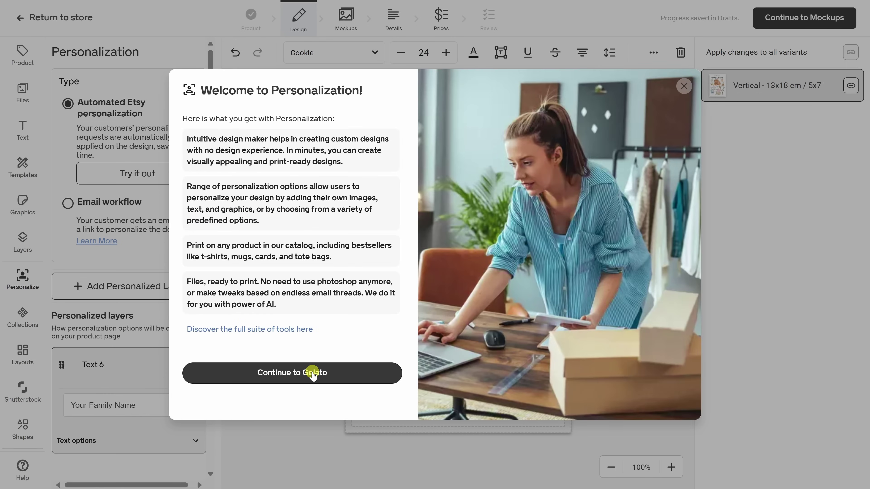
left_click(312, 373)
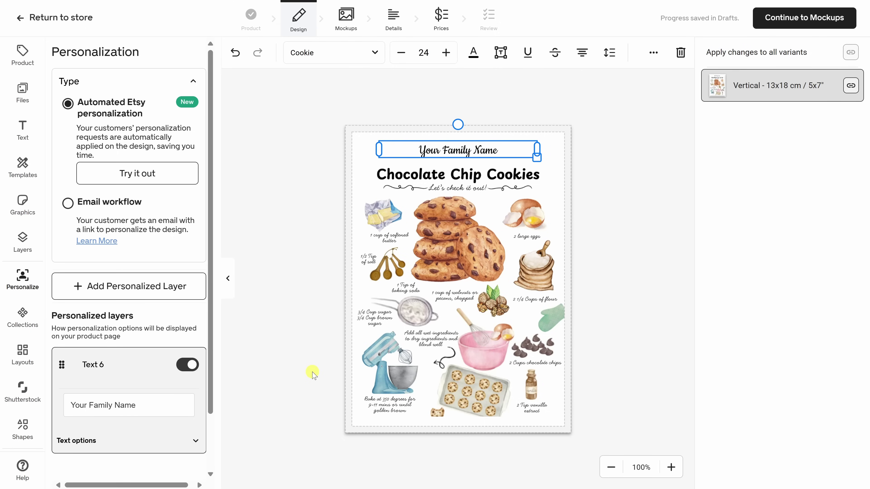
Filter mockups to Free and add the flat close-up, yellow chair and plant-on-desk mockups
left_click(814, 25)
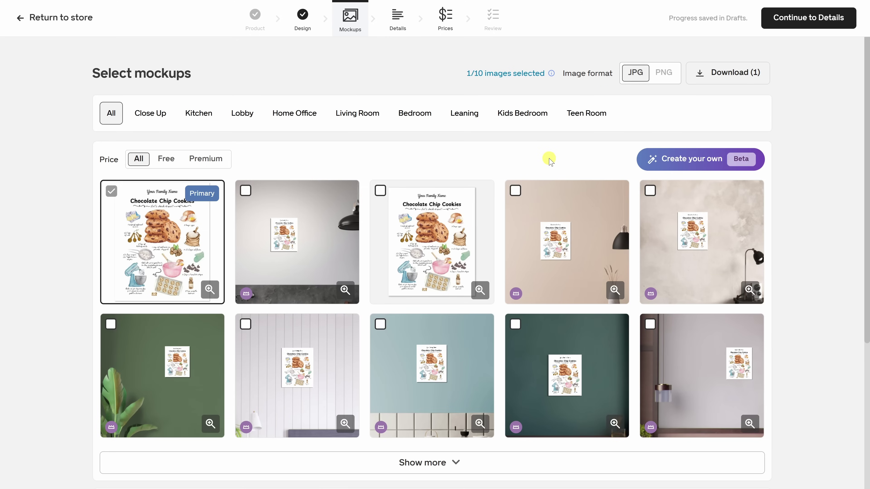
left_click(166, 161)
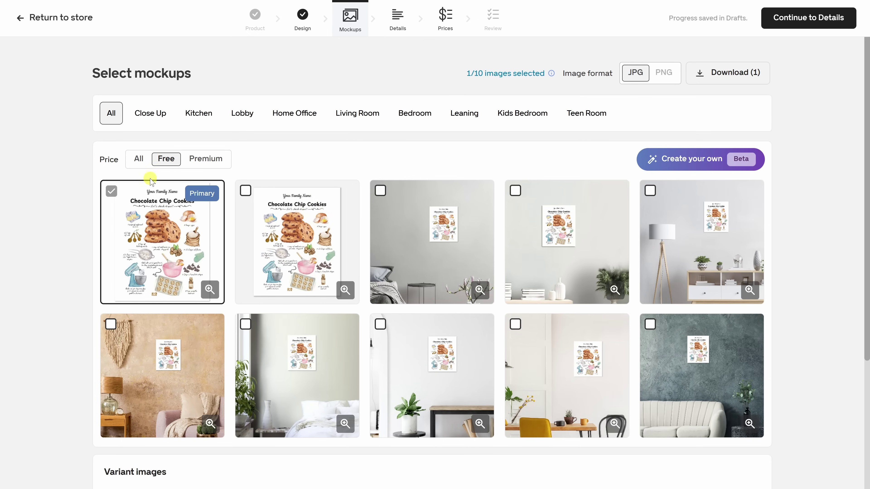
left_click(246, 191)
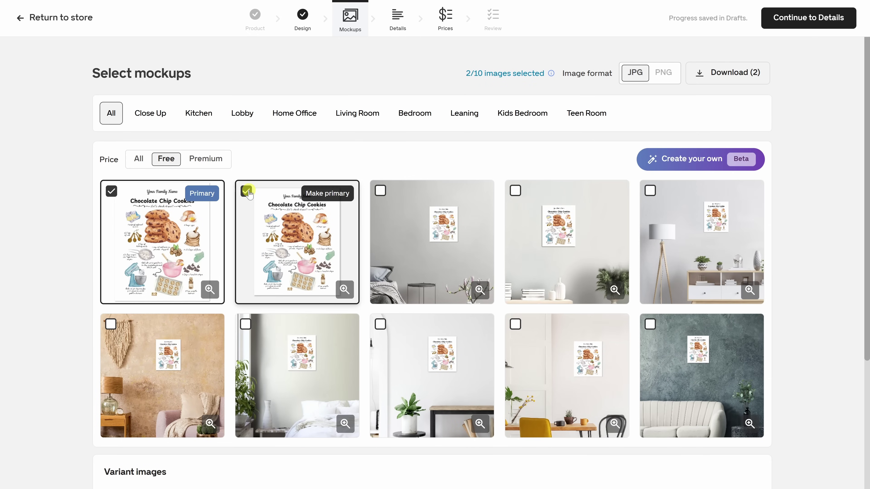
left_click(514, 325)
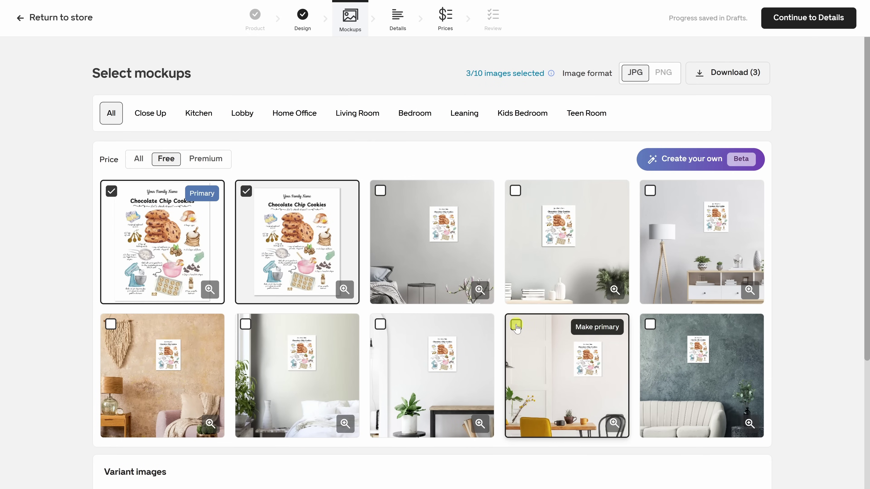
left_click(380, 324)
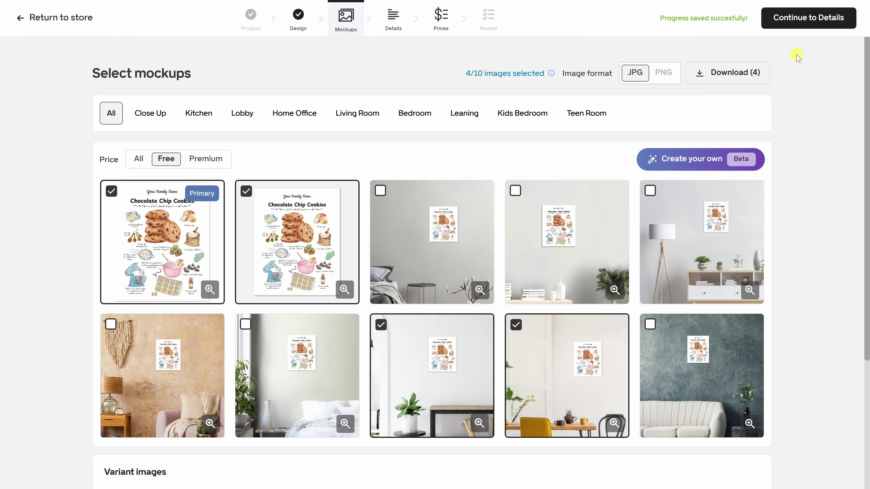
left_click(813, 23)
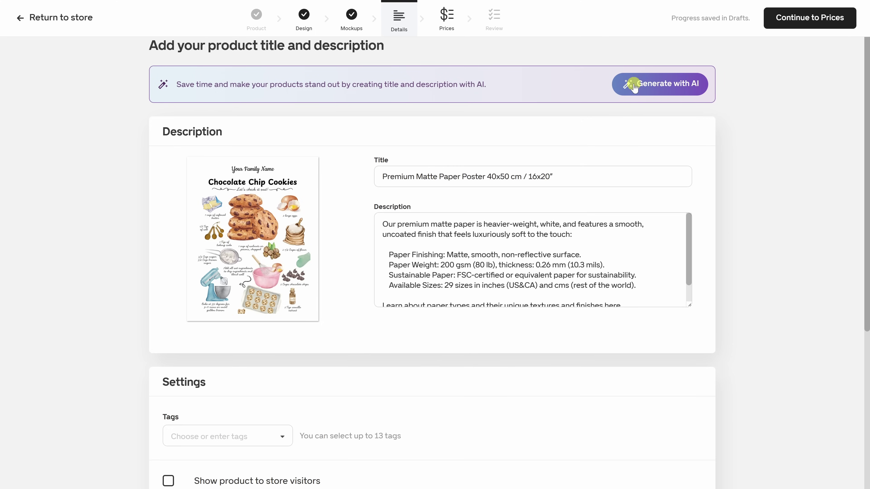
Paste the personalized cookie recipe poster title and description over the default text
left_click_drag(582, 175, 356, 175)
type("Personalized Chocolate Chip Cookie Recipe Poster — Kevin Cookie Company Wall Art")
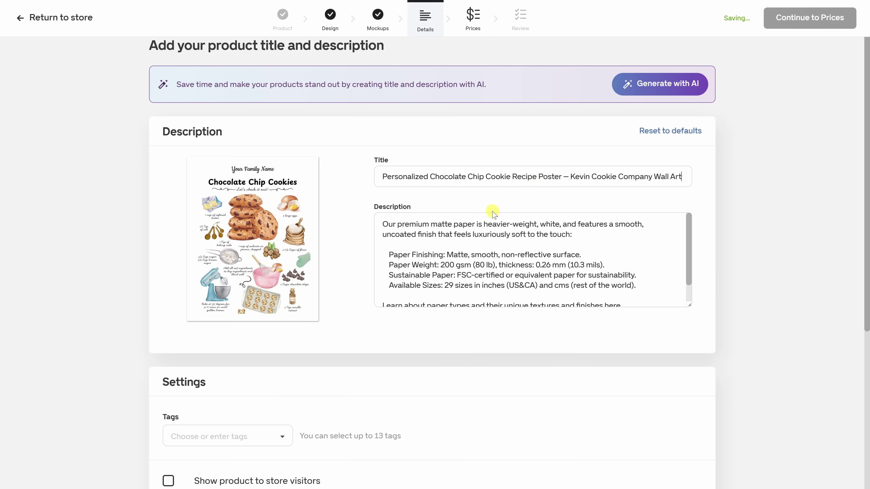
left_click(546, 234)
key("ctrl+a")
key("ctrl+v")
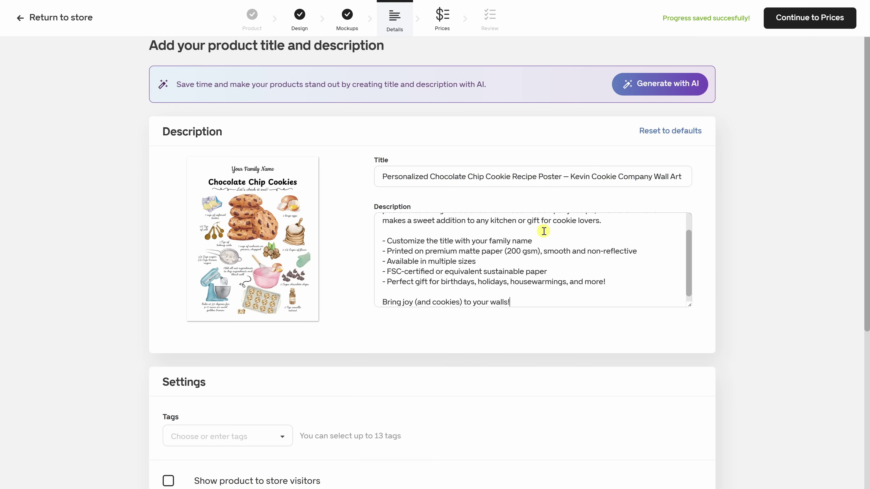
scroll(545, 230, "down", 7)
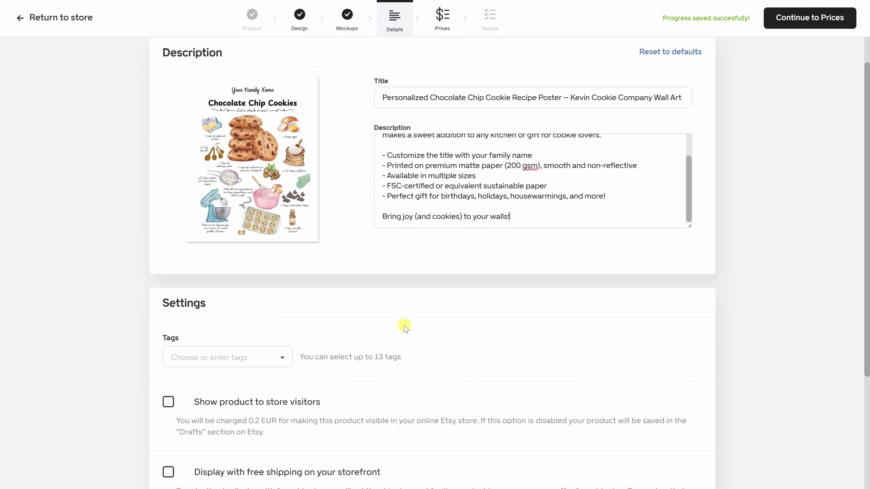
Add 'kitchen decor' and 'baking print' as listing tags
left_click(253, 193)
type("kitchen decor")
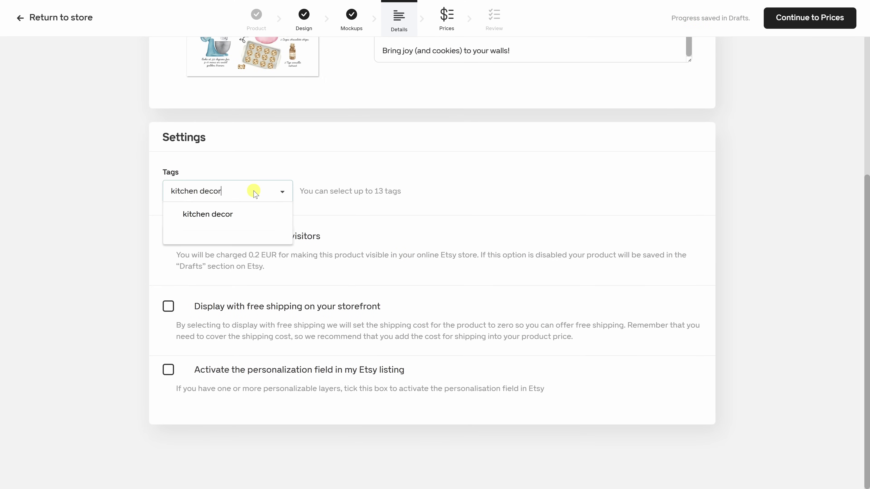
left_click(177, 214)
type("baking print")
left_click(218, 211)
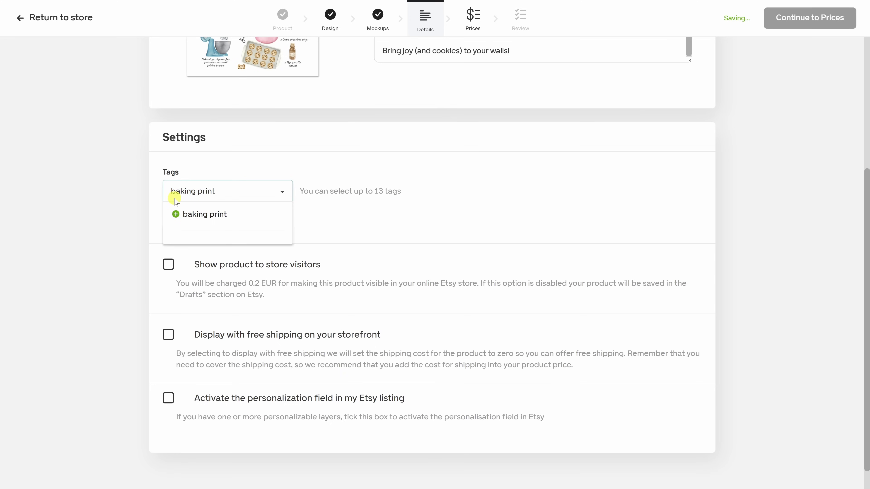
left_click(438, 177)
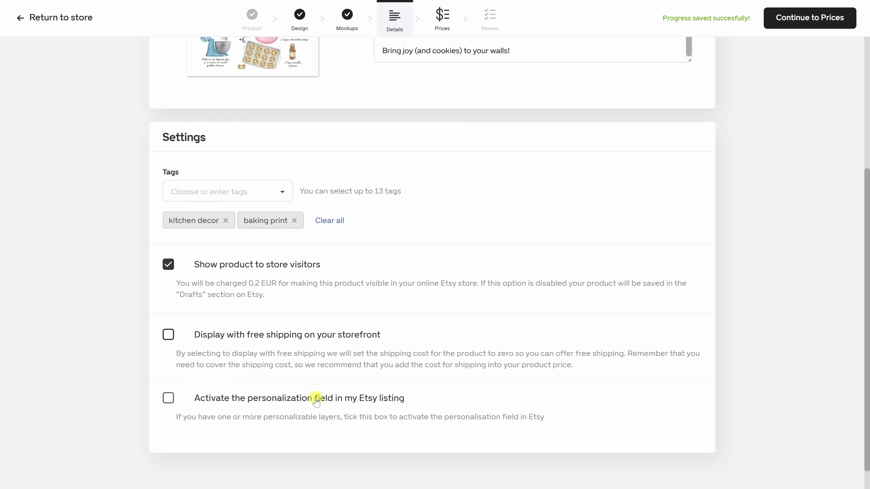
Enable Etsy personalization with the family-name buyer instructions limited to 40 characters
left_click(174, 400)
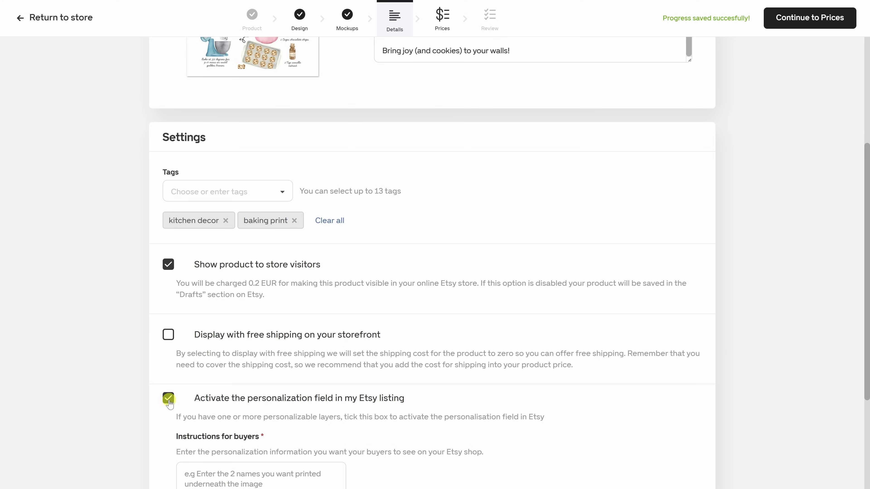
scroll(176, 394, "down", 3)
scroll(175, 391, "down", 2)
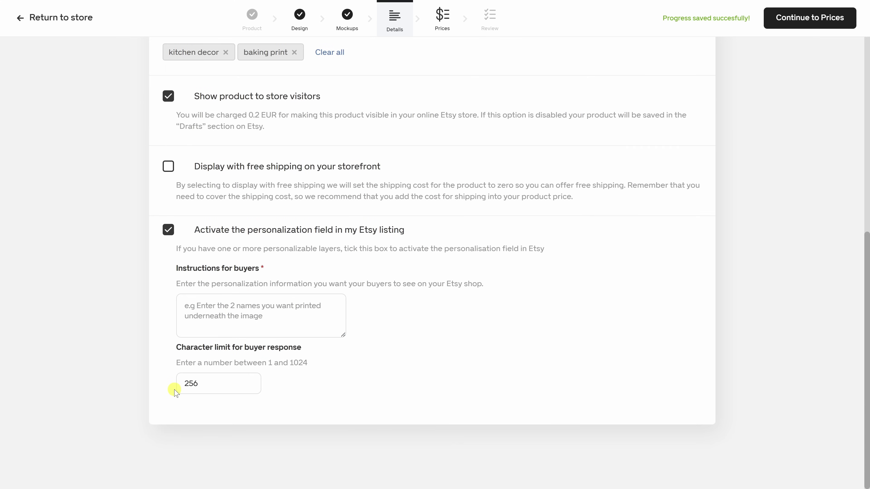
left_click(236, 315)
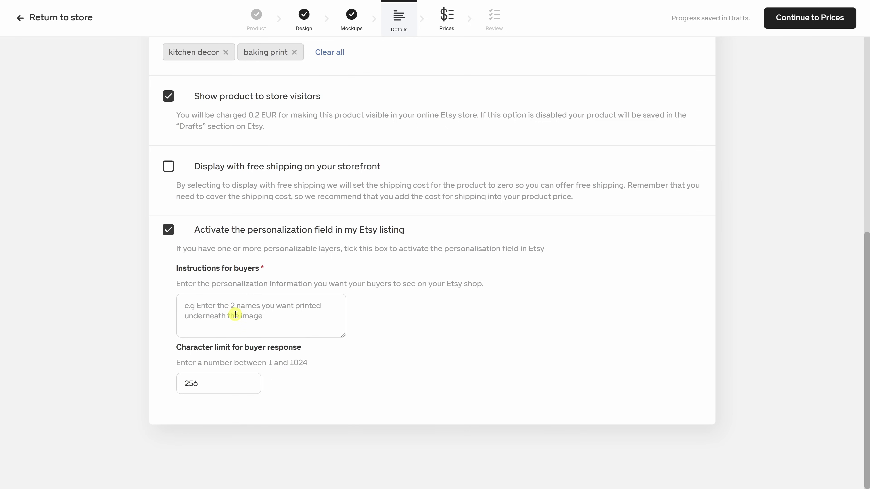
type("Enter the family name you'd like printed at the top of the poster (e.g. \"The Johnson Family\"). Limit: 40 characters.")
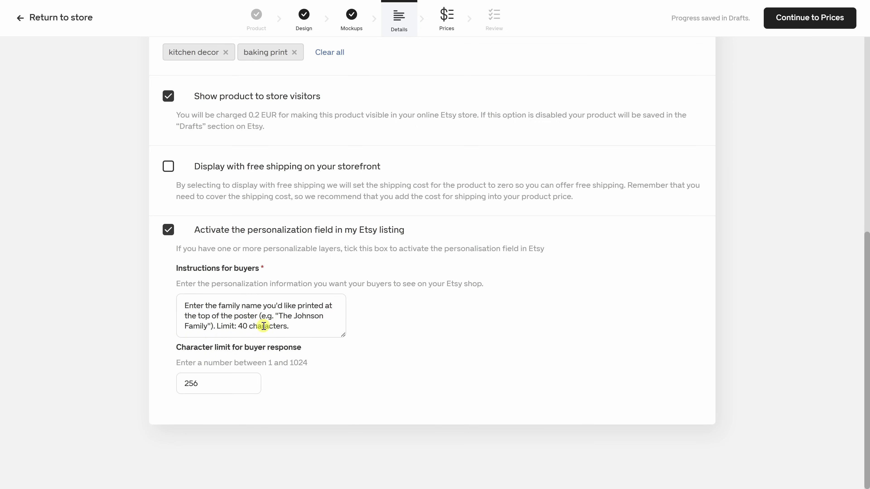
left_click_drag(221, 383, 170, 387)
type("40")
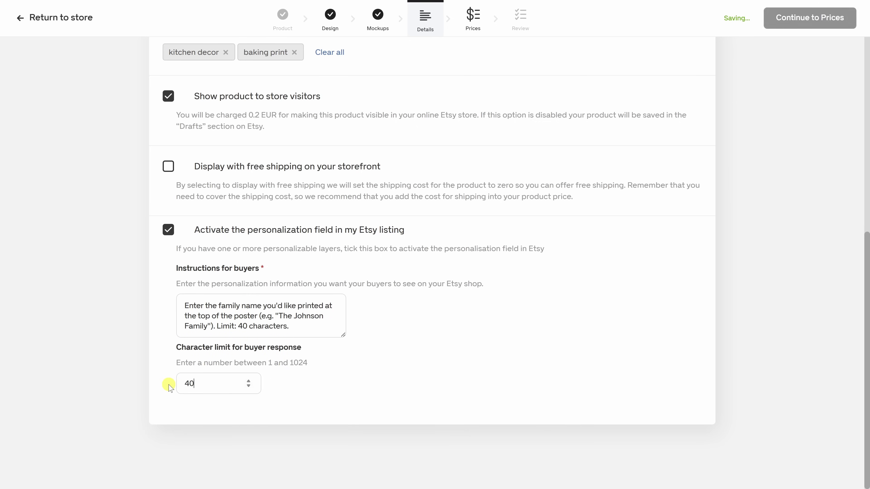
left_click(284, 385)
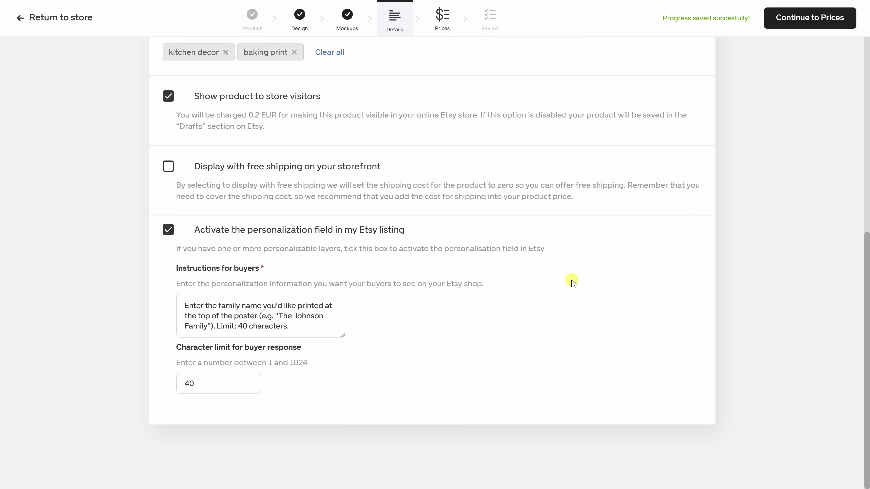
left_click(823, 23)
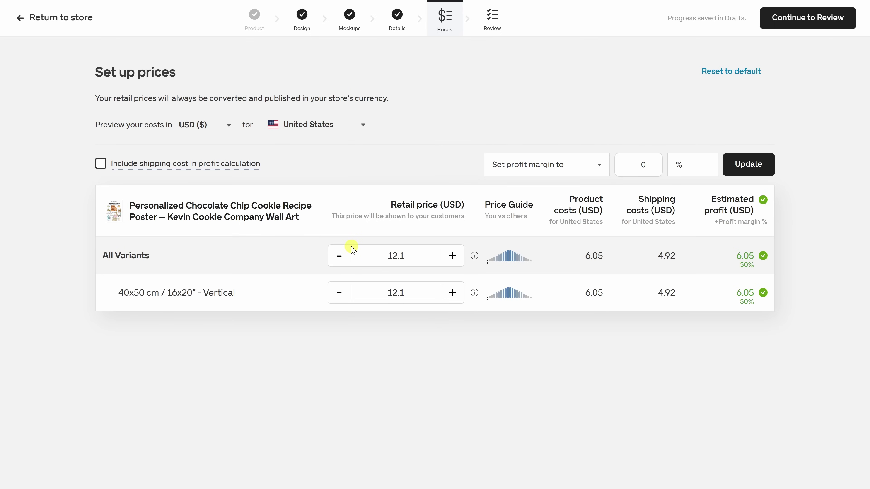
Keep the 12.1 USD retail price and proceed to the product review
left_click(804, 23)
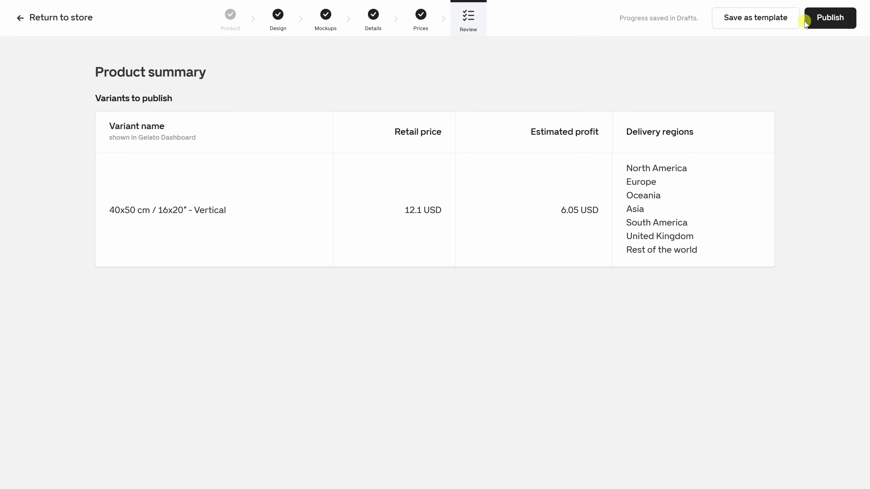
Publish the cookie poster to Etsy, then expand the Branded packaging options
left_click(822, 21)
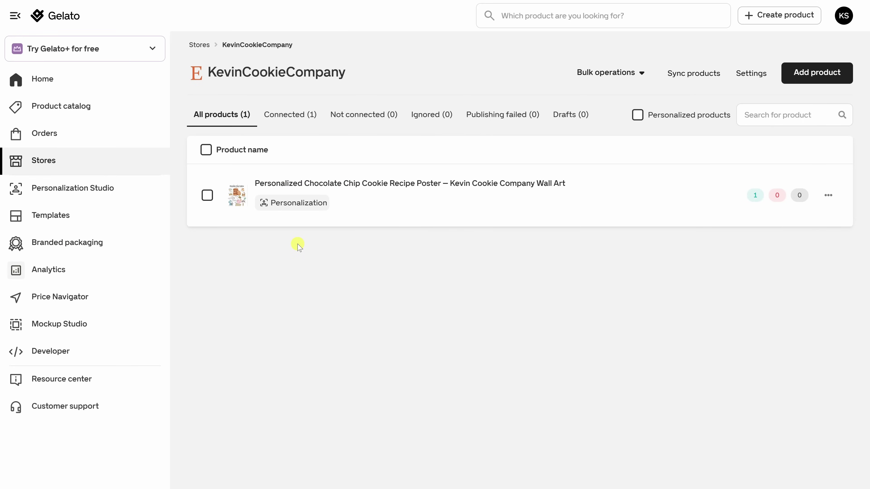
left_click(85, 242)
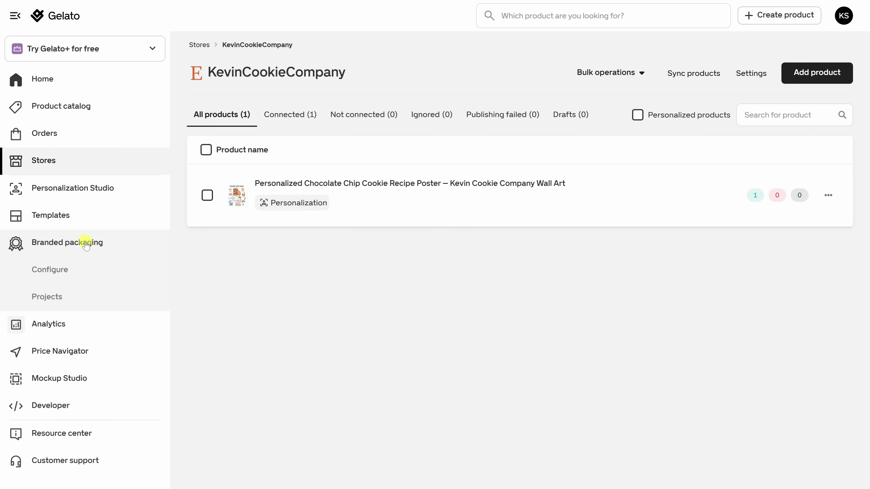
View the Branded packaging configuration page, then go to Mockup Studio
left_click(74, 278)
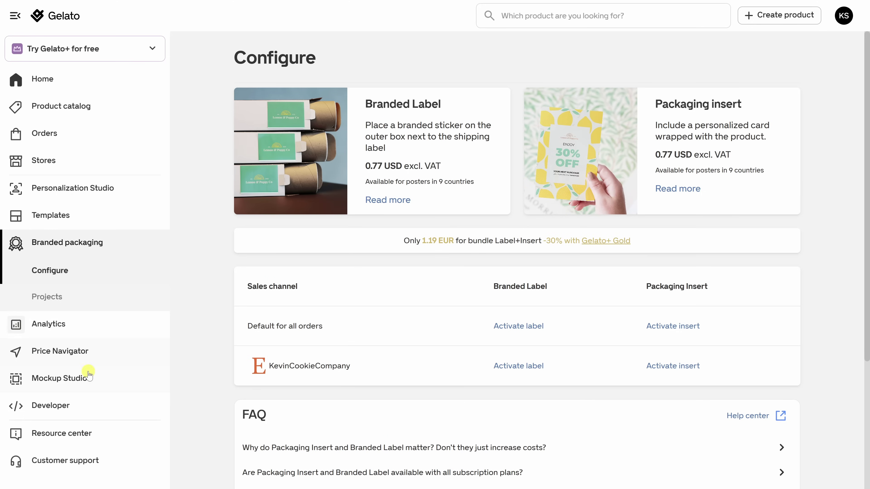
left_click(88, 379)
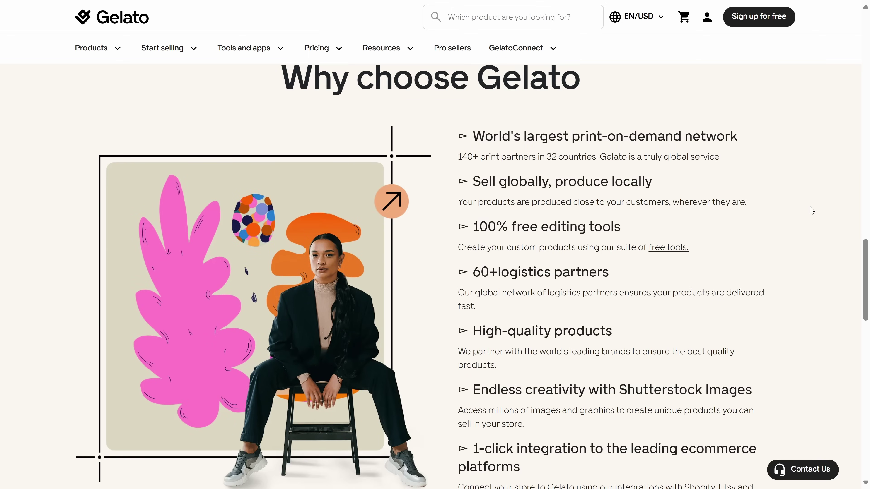
Scroll the Gelato website down to the Why choose Gelato section
scroll(812, 212, "down", 2)
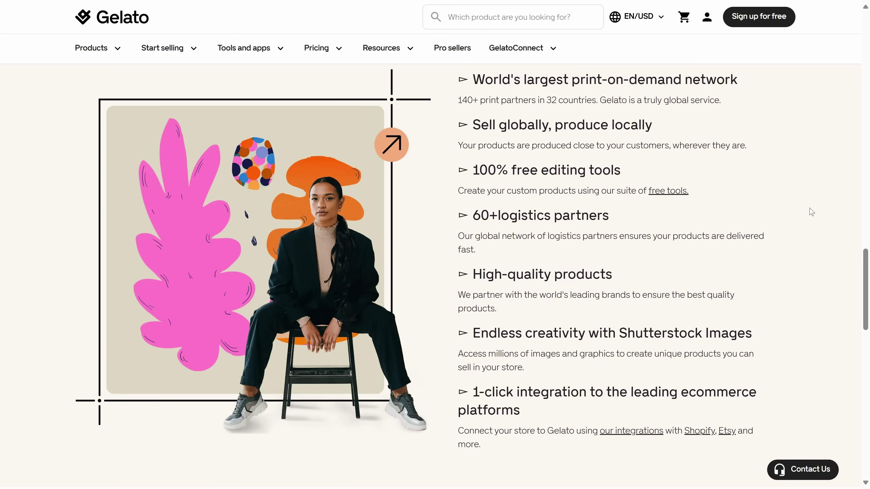
scroll(811, 212, "down", 10)
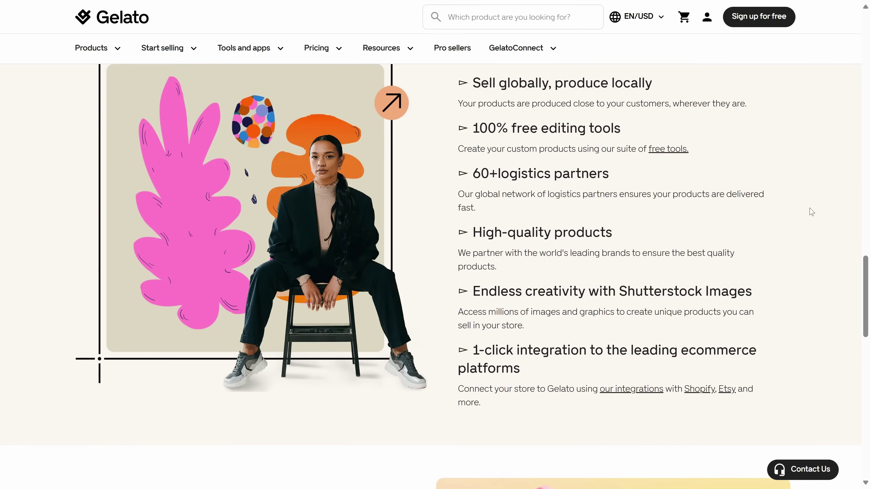